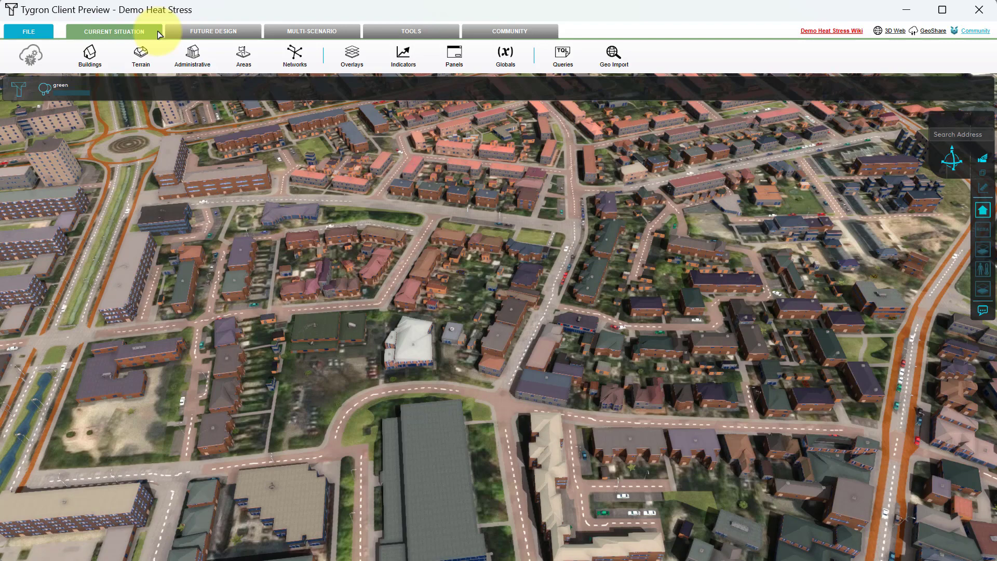
Step: Add a Digital Terrain Model topography overlay to the current situation
{"action": "left_click", "coordinate": [354, 52]}
{"action": "mouse_move", "coordinate": [470, 206]}
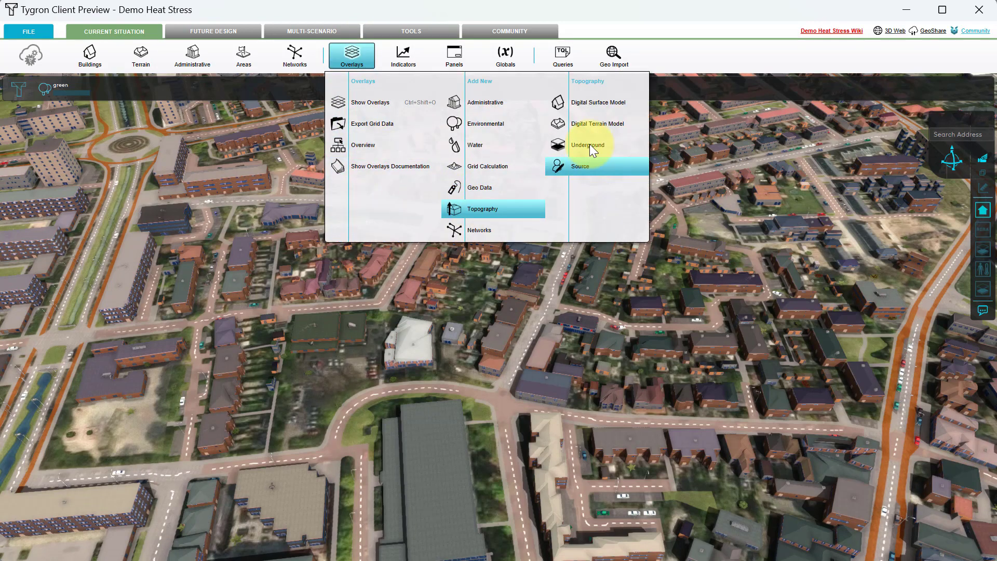
{"action": "left_click", "coordinate": [590, 126]}
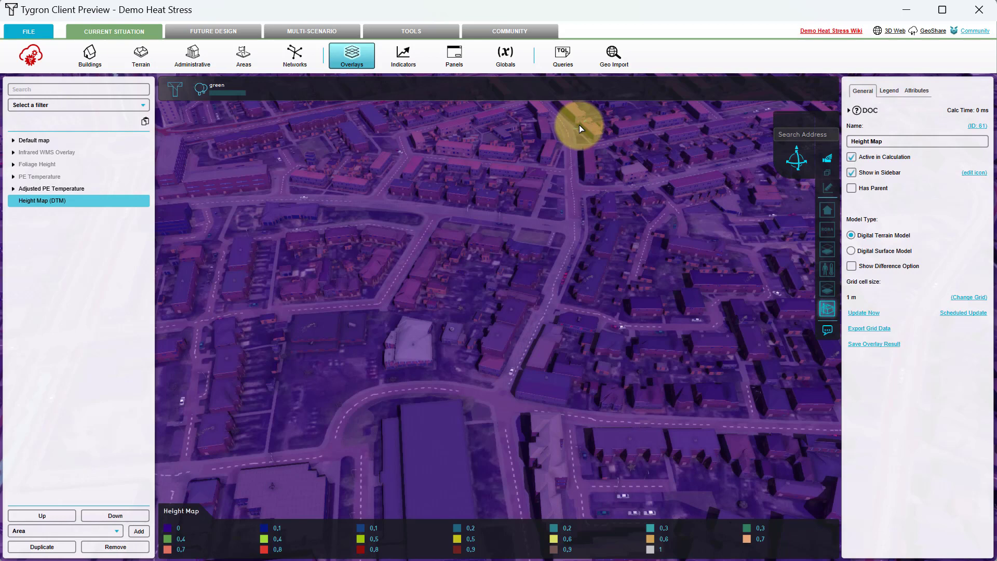
Step: Add a new WCS geo data overlay to the project
{"action": "left_click", "coordinate": [342, 67]}
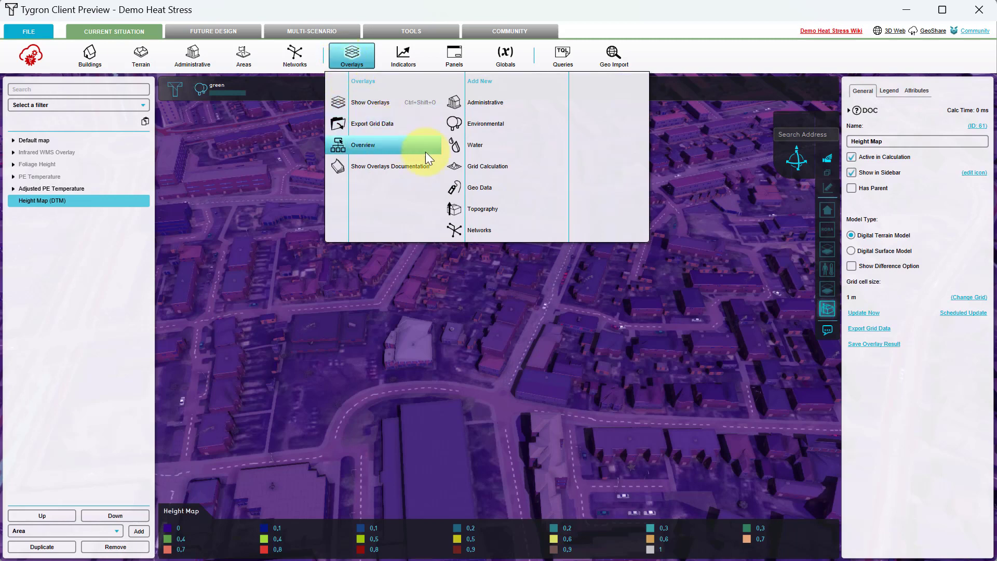
{"action": "left_click", "coordinate": [480, 189]}
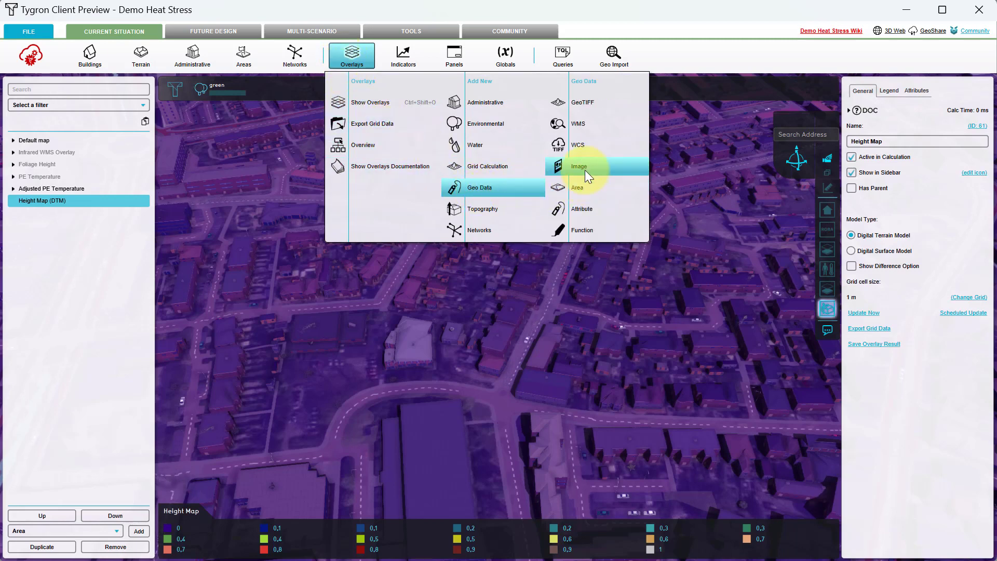
{"action": "left_click", "coordinate": [585, 147]}
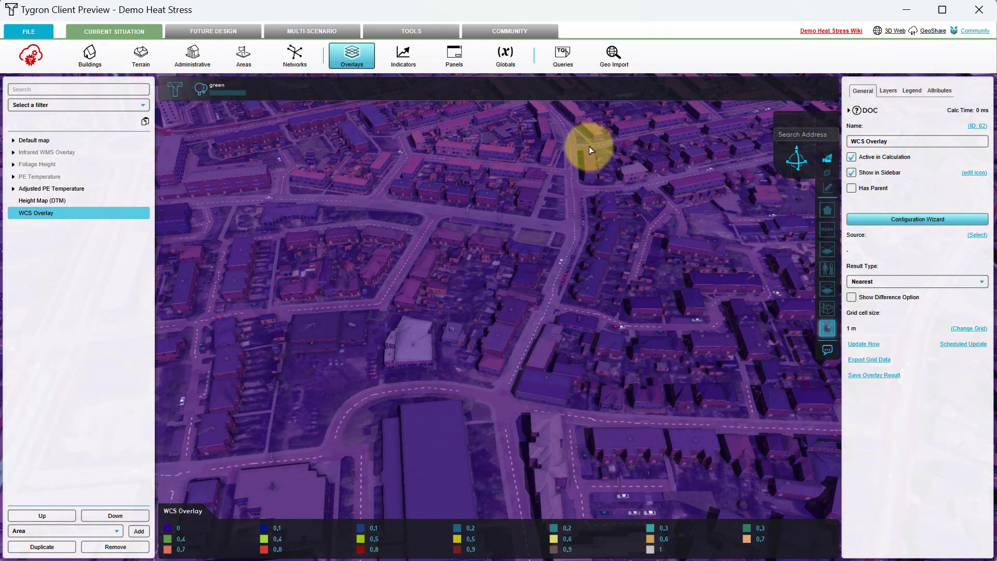
{"action": "left_click_drag", "start_coordinate": [904, 139], "coordinate": [845, 141]}
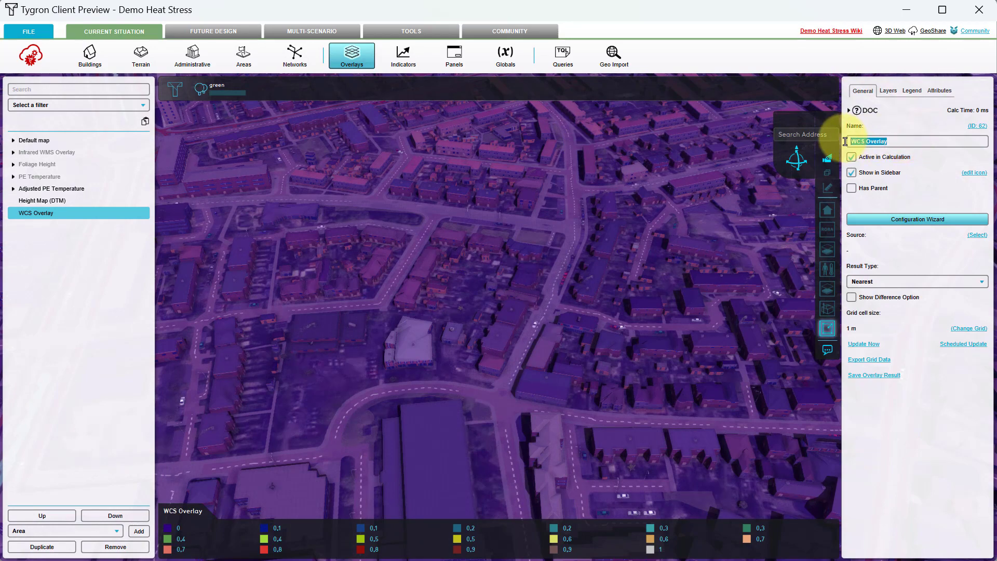
Step: Configure the WCS overlay as a web Coverage Service import from the existing AHN4 service, using layer dsm_05m and the Nearest output
{"action": "left_click", "coordinate": [876, 220]}
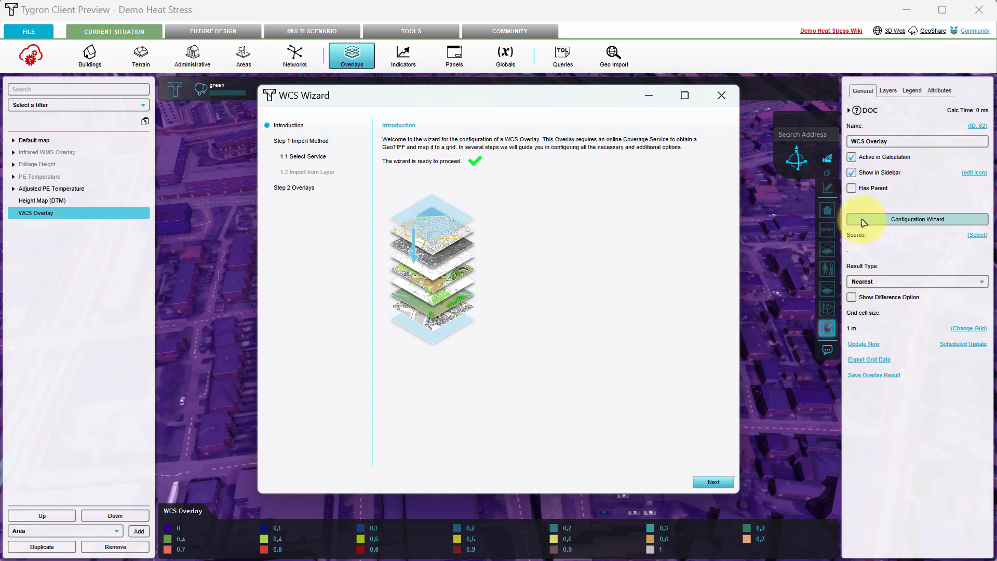
{"action": "left_click", "coordinate": [709, 485]}
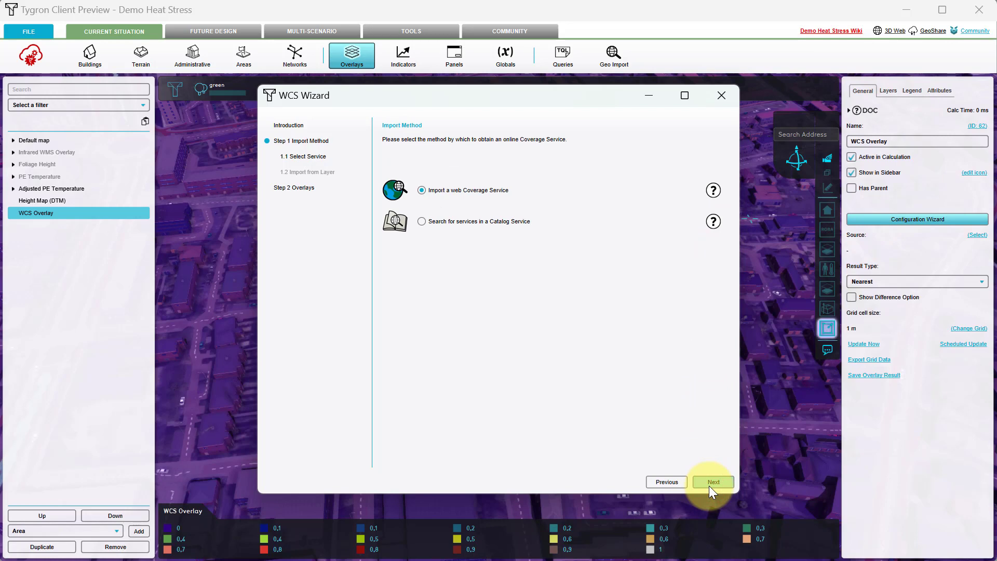
{"action": "left_click", "coordinate": [712, 482]}
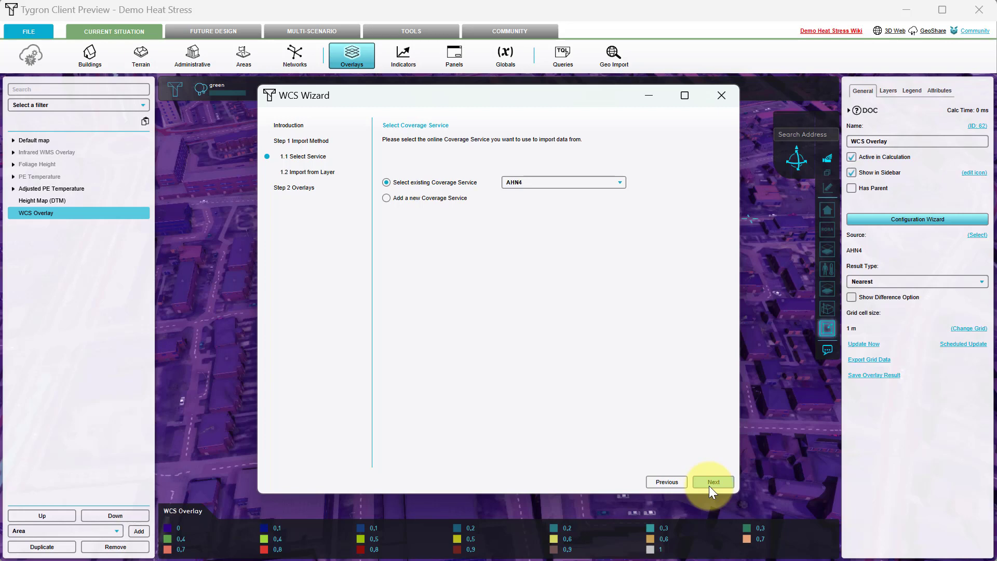
{"action": "left_click", "coordinate": [709, 485]}
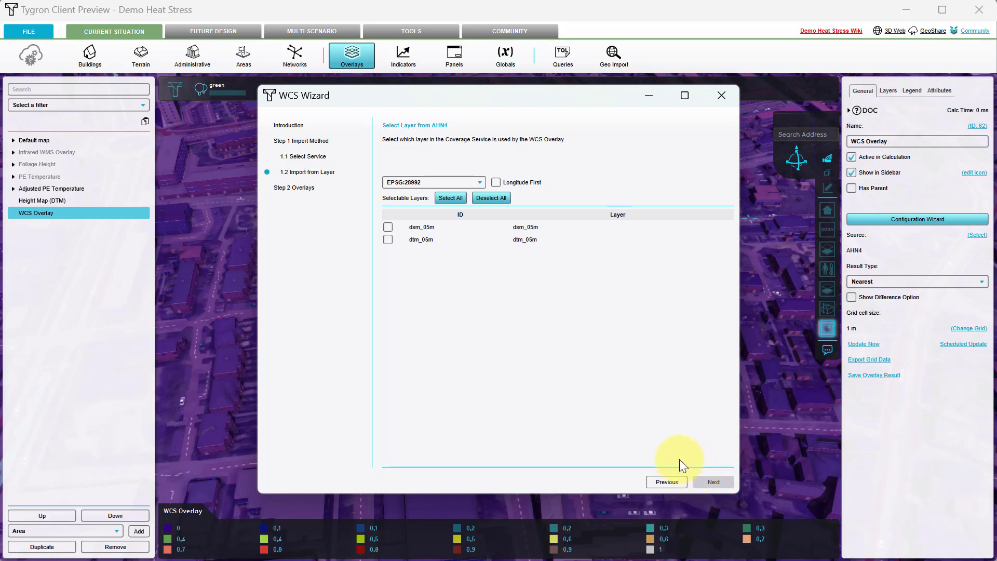
{"action": "left_click", "coordinate": [388, 227]}
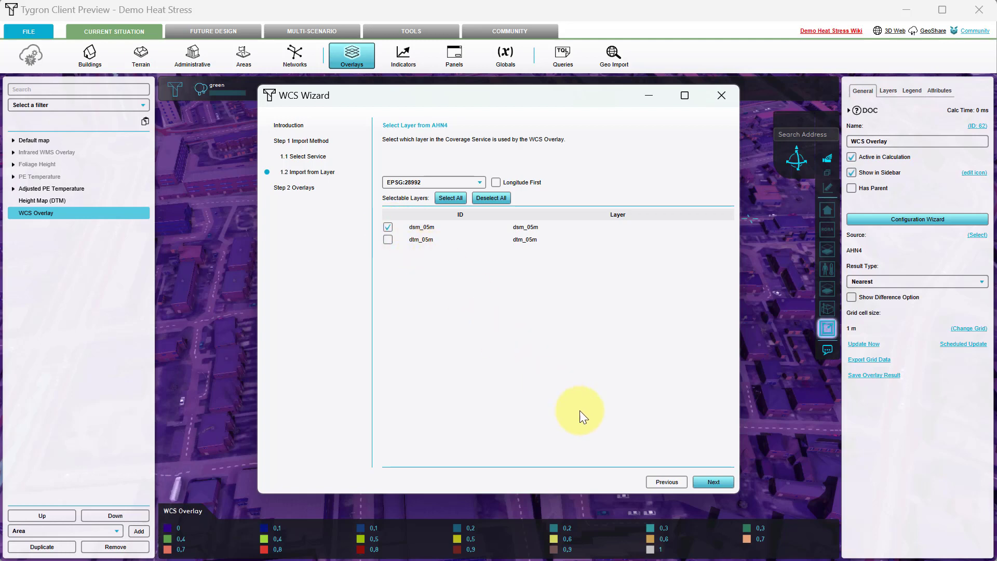
{"action": "left_click", "coordinate": [696, 480]}
{"action": "left_click", "coordinate": [696, 479]}
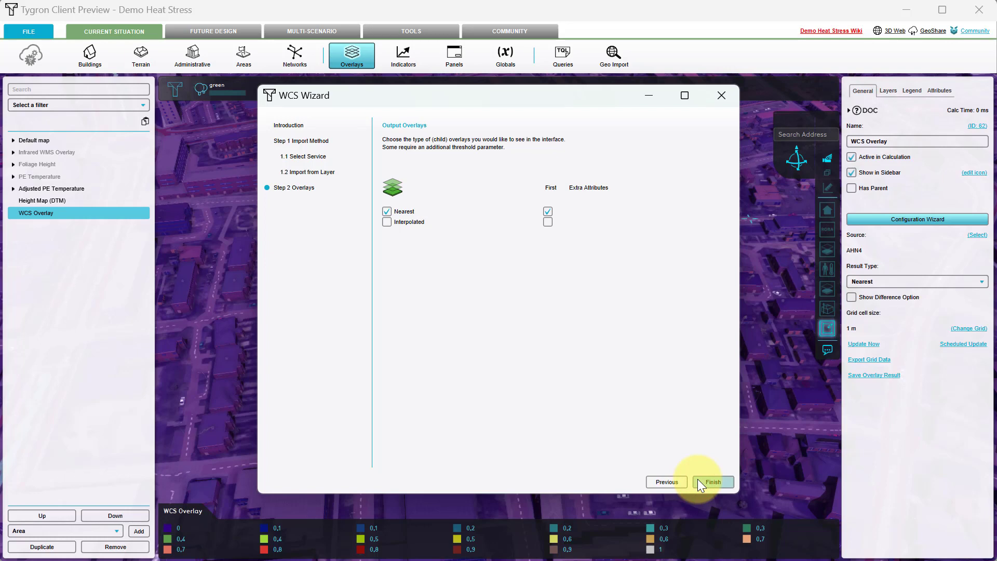
{"action": "left_click", "coordinate": [696, 479]}
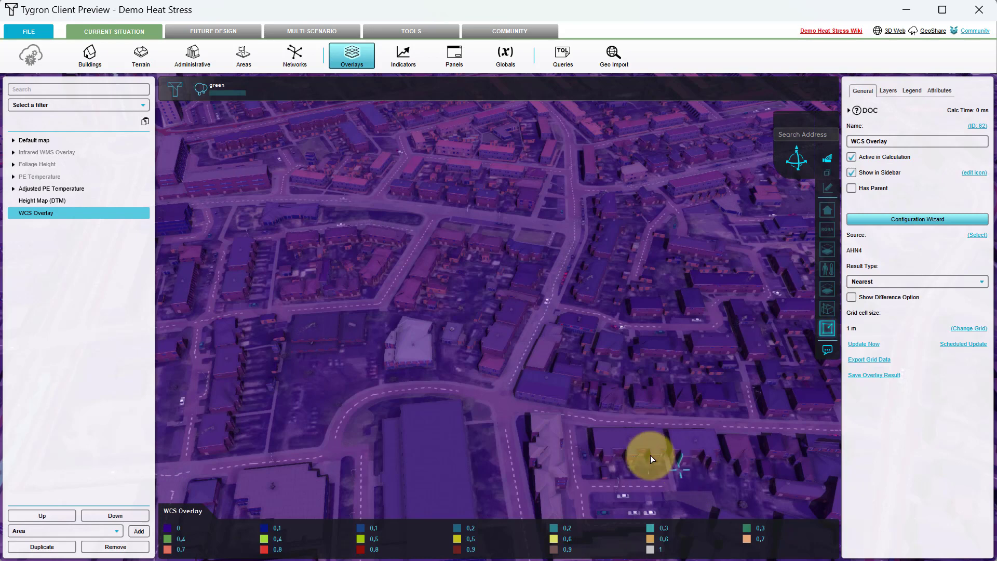
Step: Add a new WMS geo data overlay to the project
{"action": "left_click", "coordinate": [361, 61]}
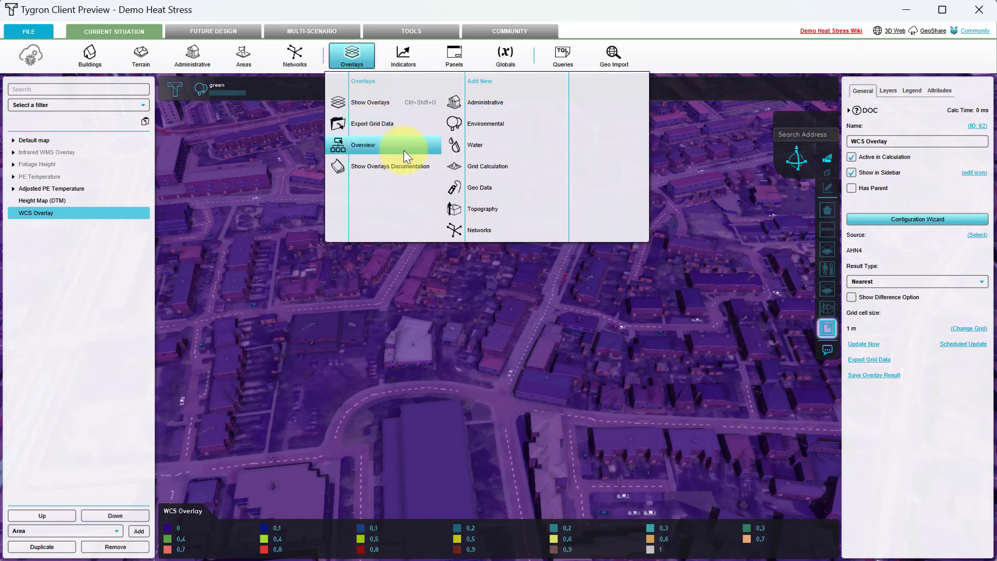
{"action": "left_click", "coordinate": [475, 146]}
{"action": "left_click", "coordinate": [466, 190]}
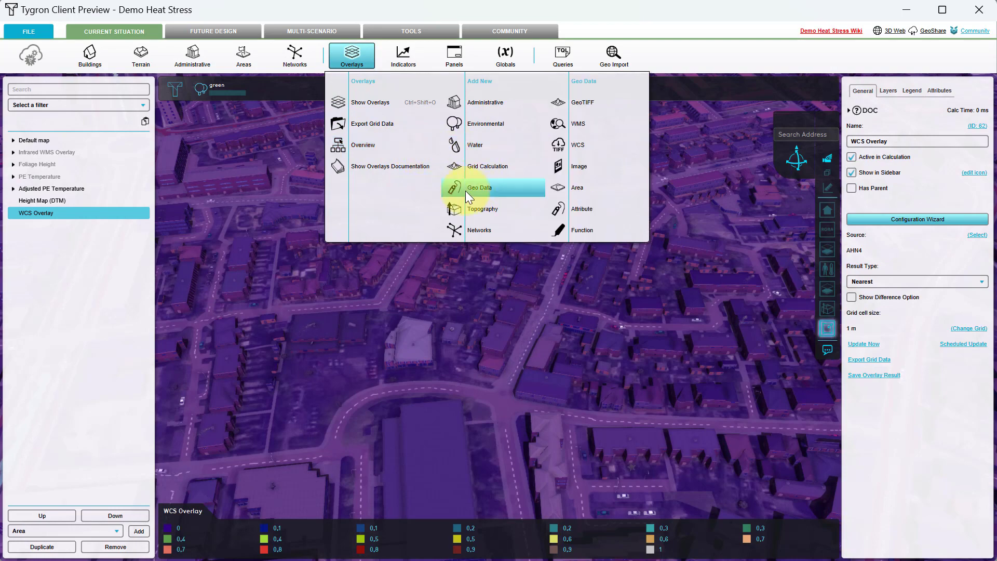
{"action": "left_click", "coordinate": [589, 123]}
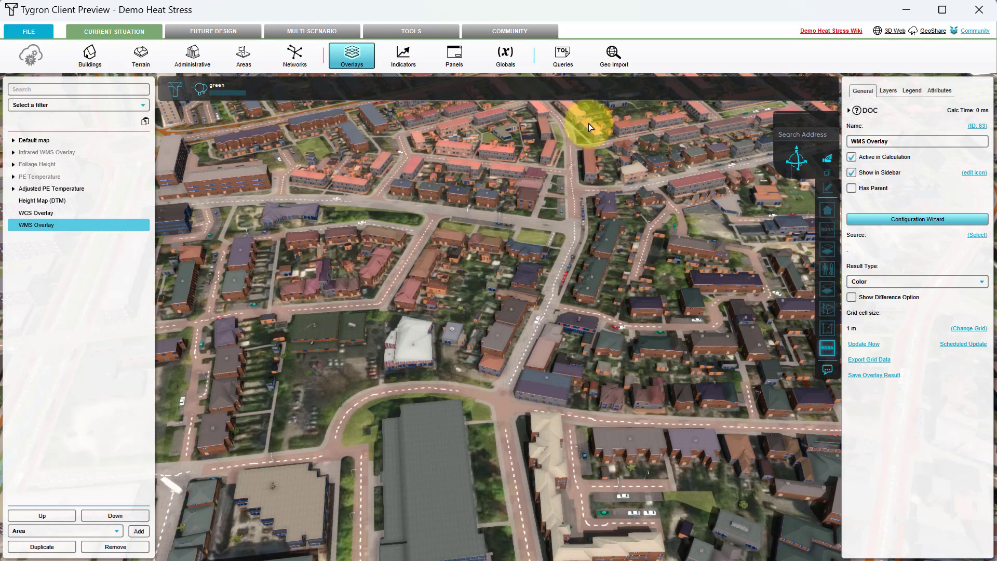
Step: Rename the new WMS overlay as "Infrared overlay"
{"action": "left_click", "coordinate": [880, 142]}
{"action": "key", "text": "ctrl+a"}
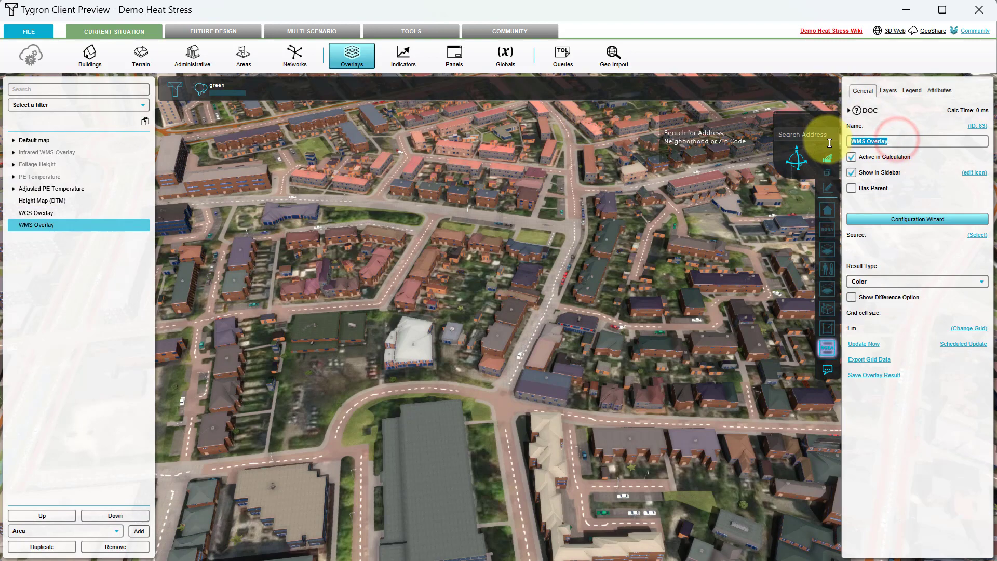
{"action": "type", "text": "Infrared "}
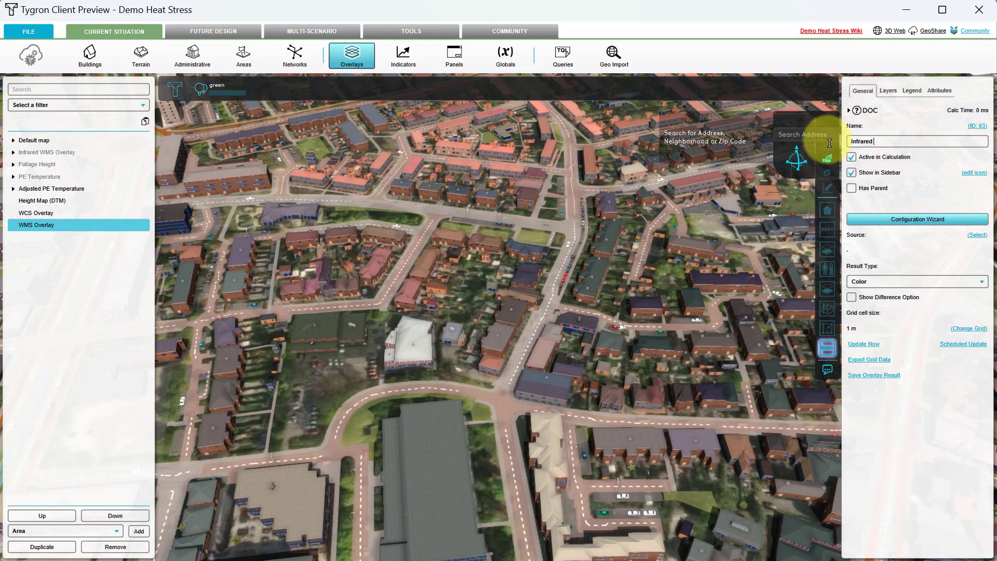
{"action": "type", "text": "overlay"}
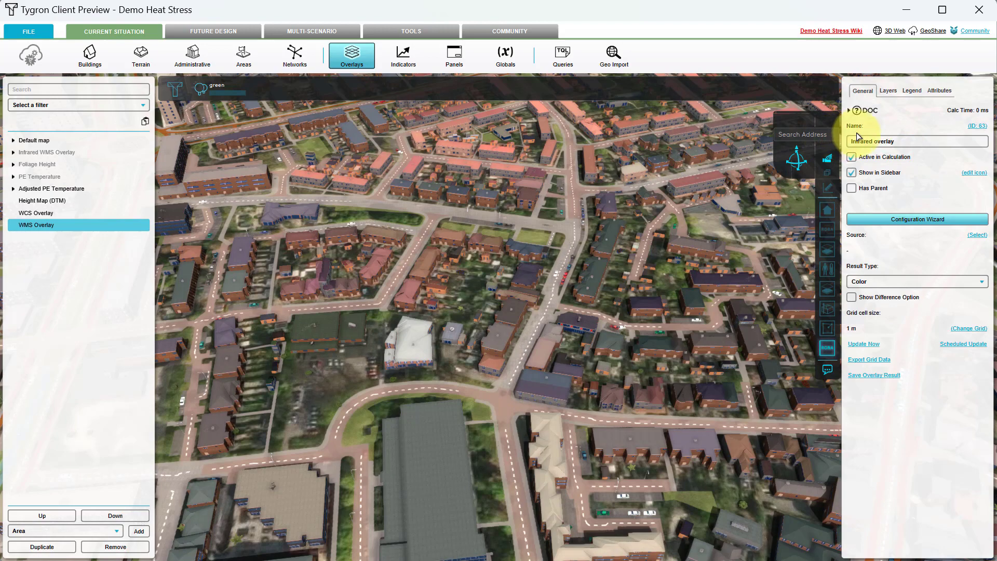
Step: Configure the infrared overlay as a web Map Service import from the existing Infrared service, using layer 2023_ortho25IR
{"action": "left_click", "coordinate": [898, 220]}
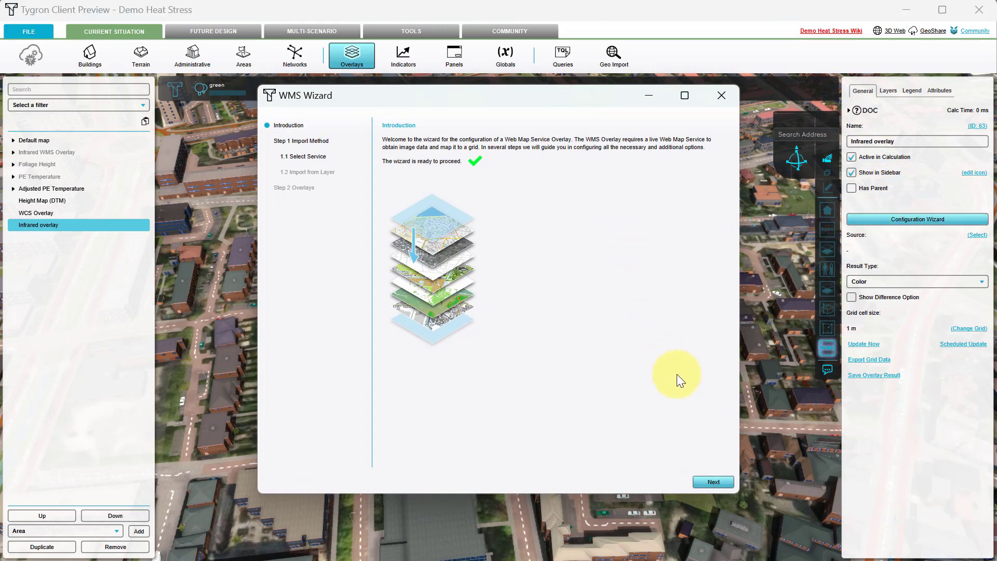
{"action": "left_click", "coordinate": [712, 478]}
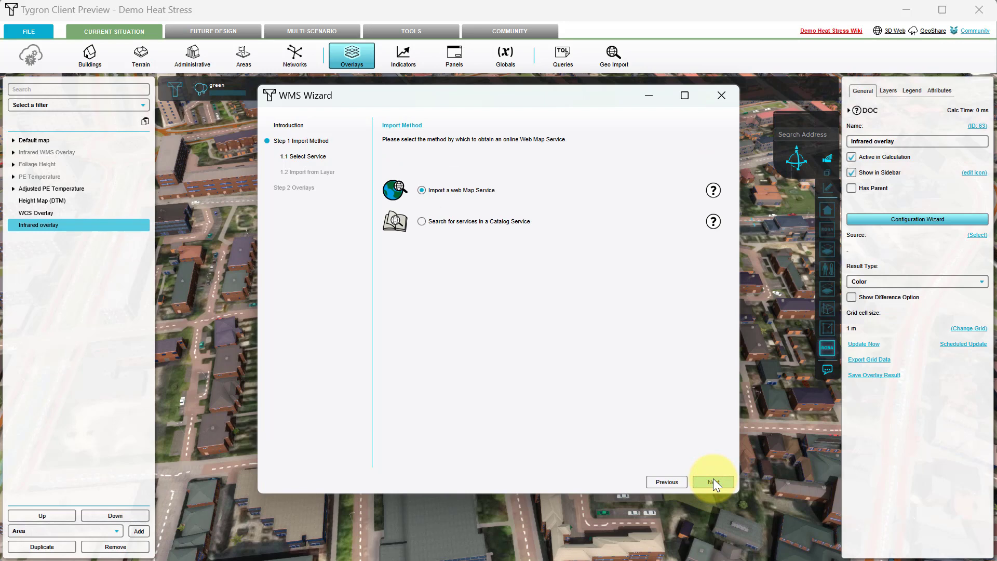
{"action": "left_click", "coordinate": [713, 478]}
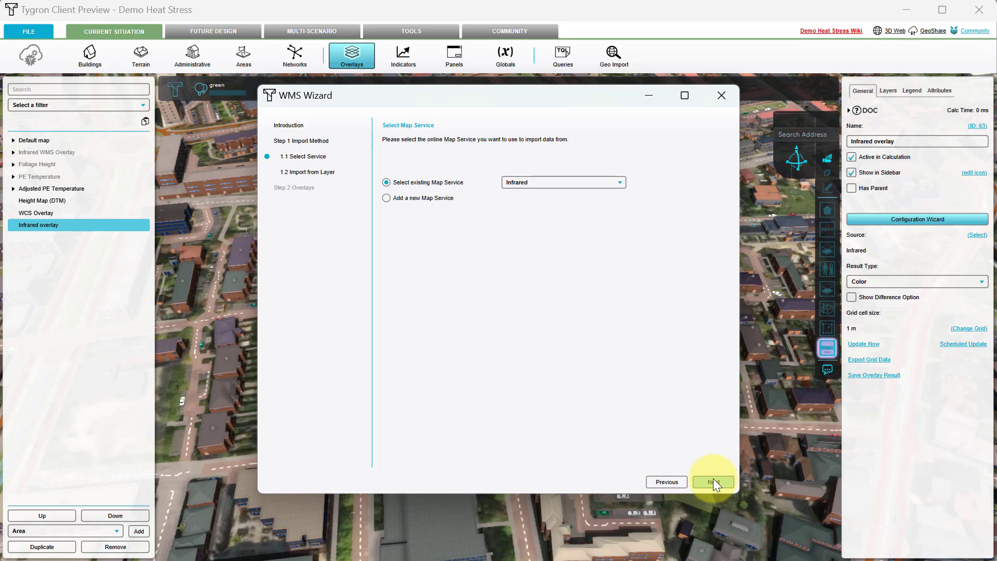
{"action": "left_click", "coordinate": [713, 480]}
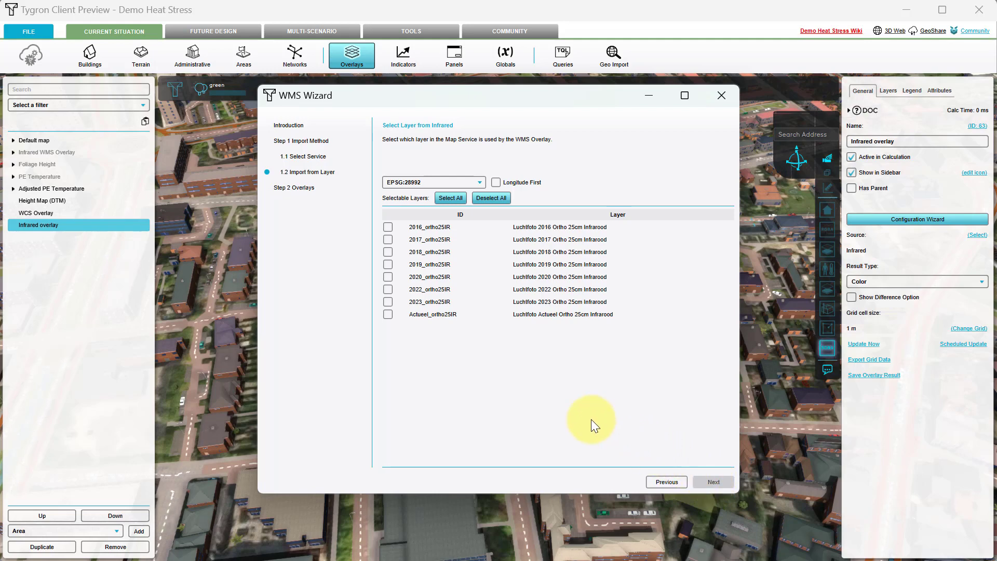
{"action": "left_click", "coordinate": [386, 301]}
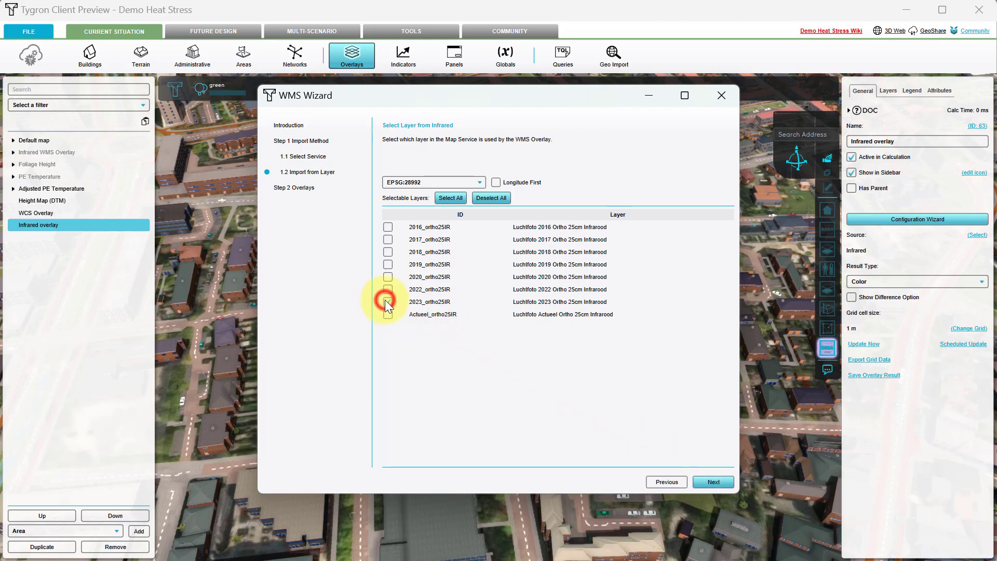
{"action": "left_click", "coordinate": [698, 480]}
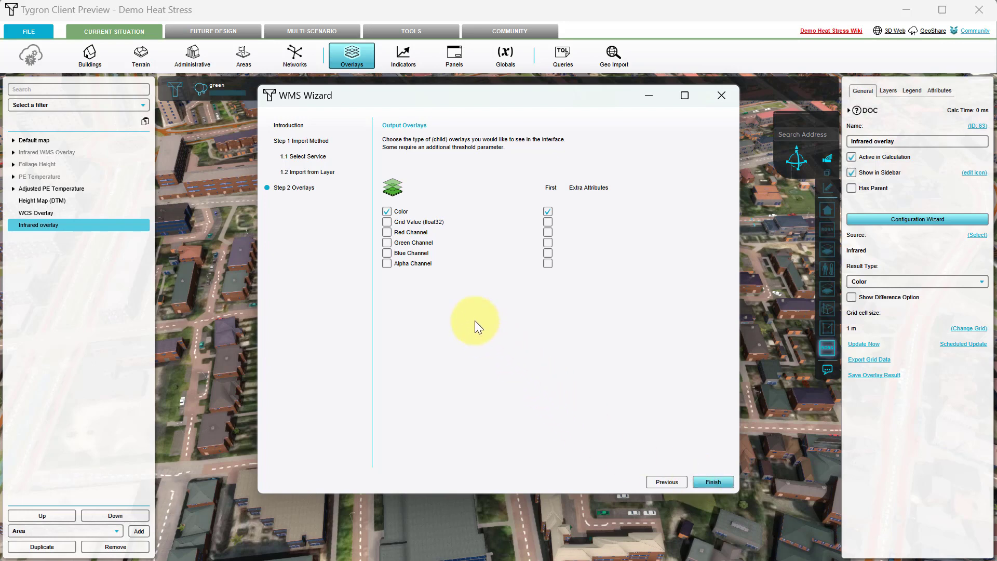
Step: Add Red Channel, Green Channel and Blue Channel to the infrared overlay's outputs and finish its configuration
{"action": "left_click", "coordinate": [387, 232]}
{"action": "left_click", "coordinate": [387, 242]}
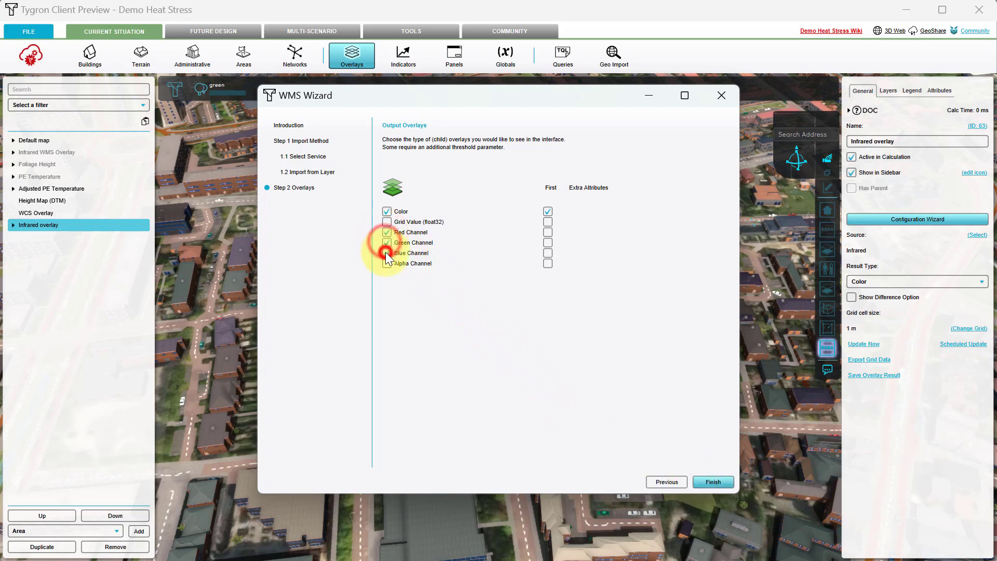
{"action": "left_click", "coordinate": [387, 252]}
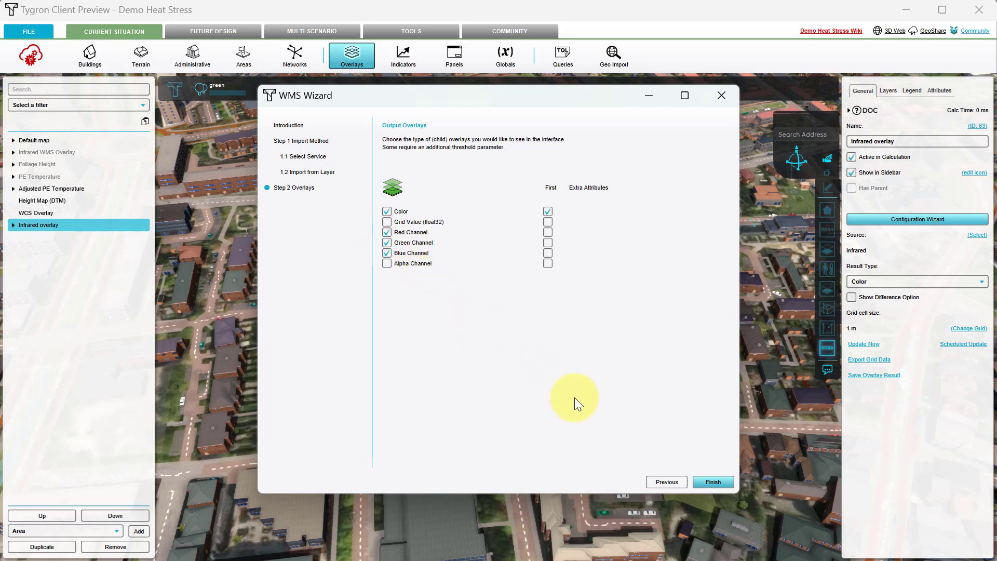
{"action": "left_click", "coordinate": [711, 482]}
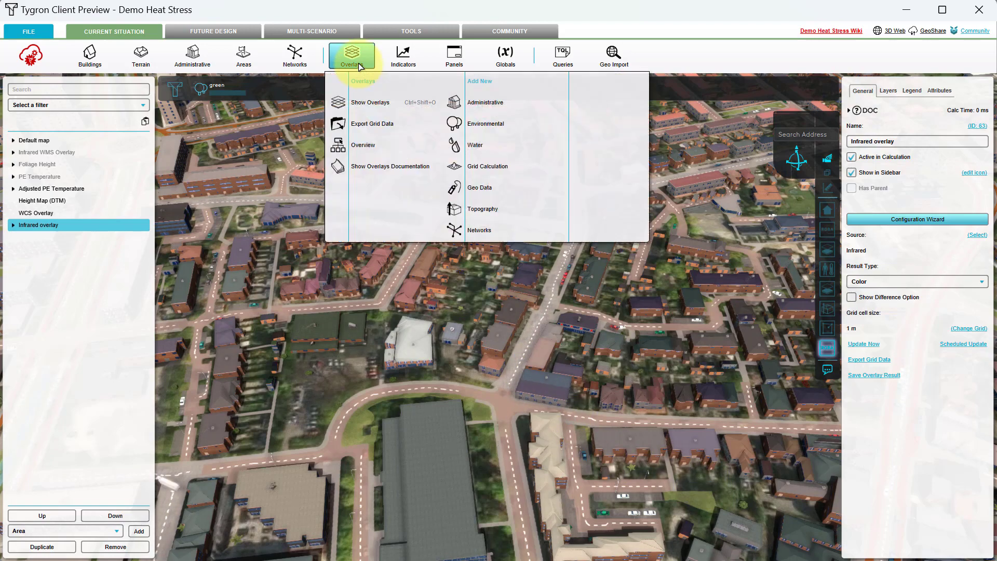
Step: Add a Combo grid calculation overlay and name it "Tree filter"
{"action": "mouse_move", "coordinate": [458, 170]}
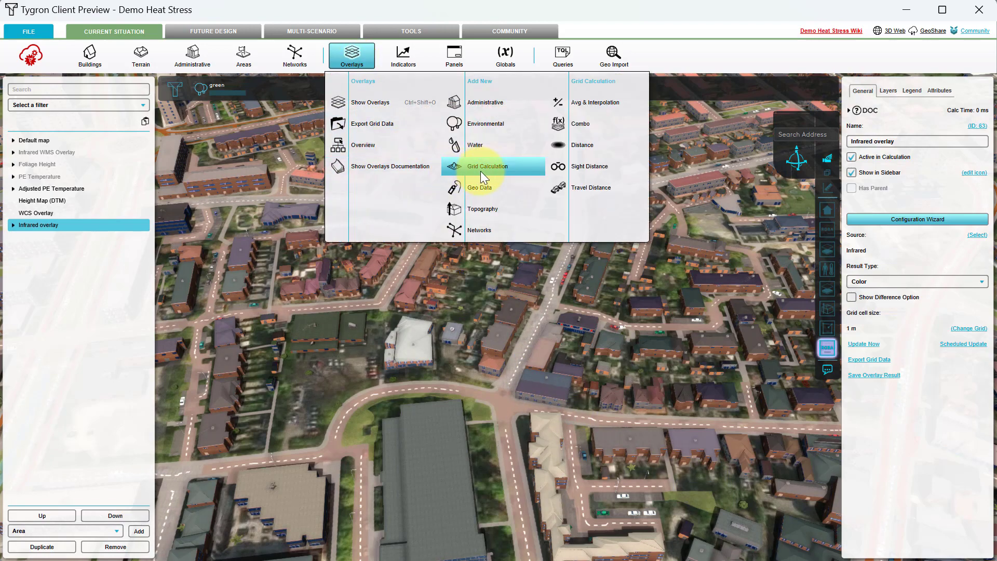
{"action": "left_click", "coordinate": [584, 126]}
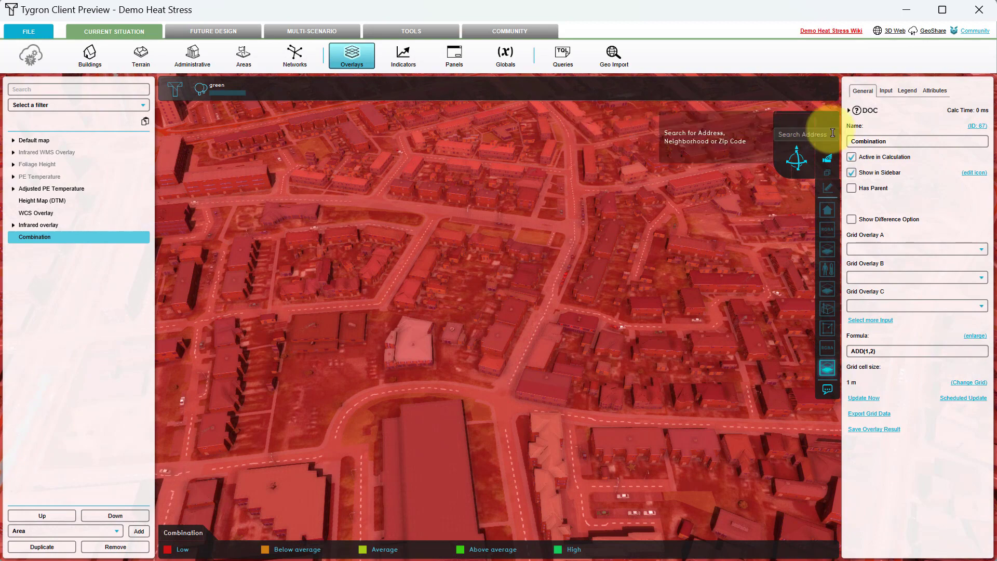
{"action": "left_click_drag", "start_coordinate": [891, 141], "coordinate": [850, 141]}
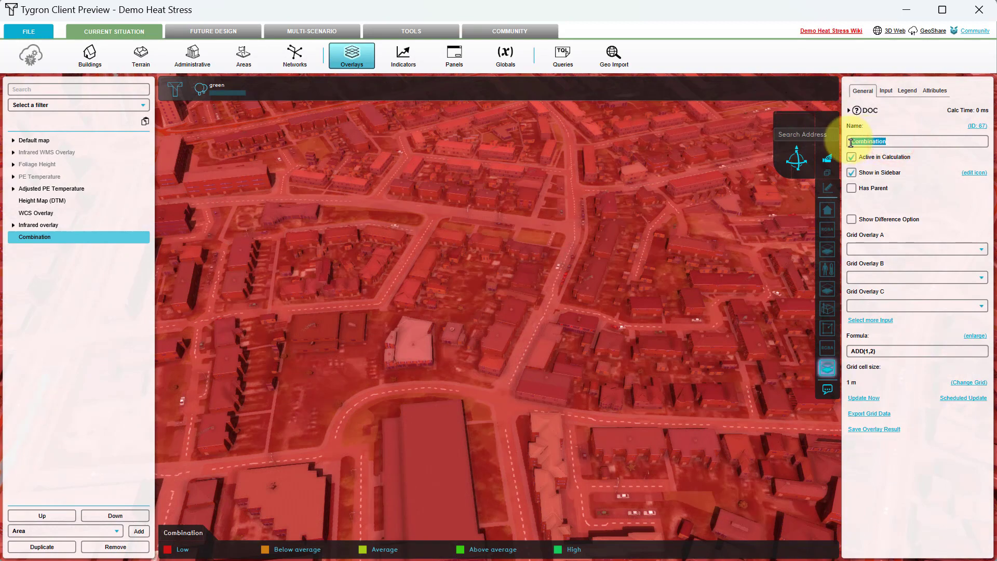
{"action": "type", "text": "Tree filter"}
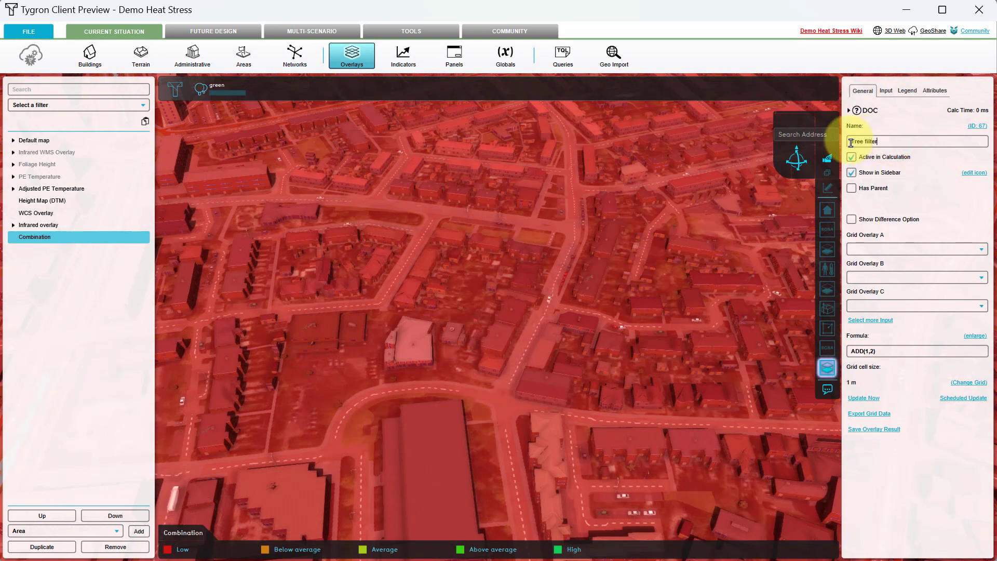
{"action": "key", "text": "Return"}
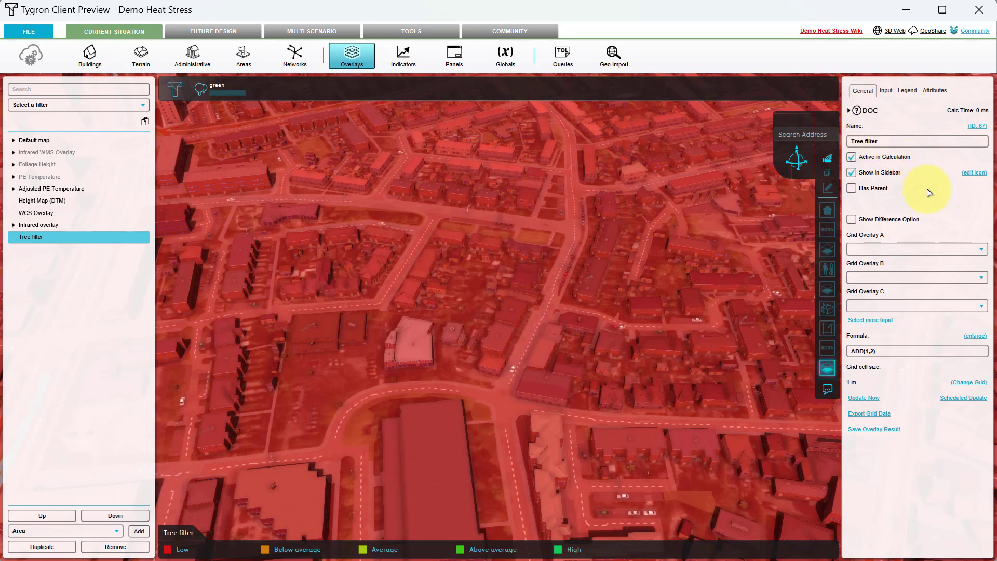
Step: Set the Tree filter's grid overlays A, B and C to Infrared Red Channel, Infrared Green Channel and Infrared Blue Channel
{"action": "left_click", "coordinate": [917, 250]}
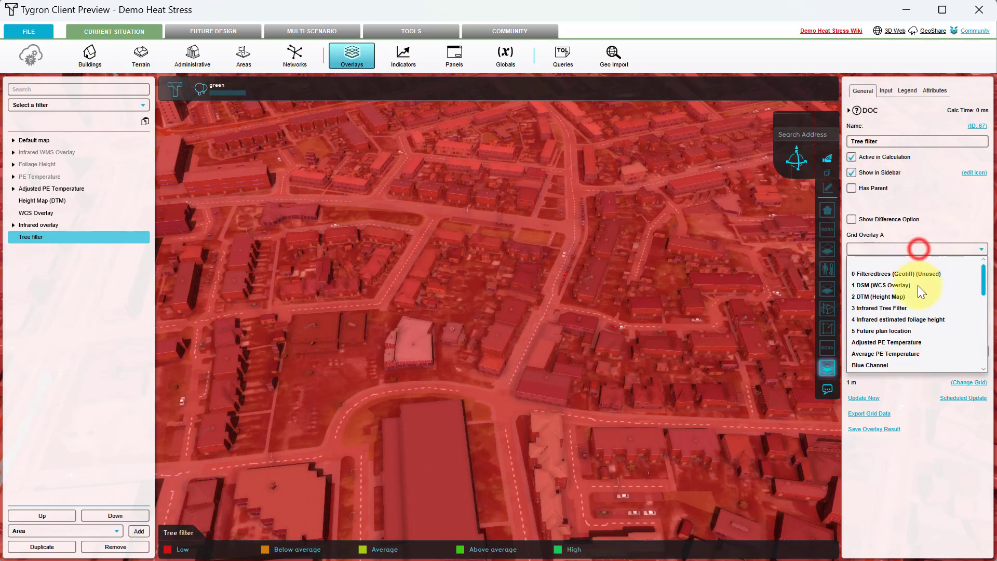
{"action": "scroll", "coordinate": [917, 290], "scroll_direction": "down", "scroll_amount": 5}
{"action": "scroll", "coordinate": [917, 292], "scroll_direction": "up", "scroll_amount": 1}
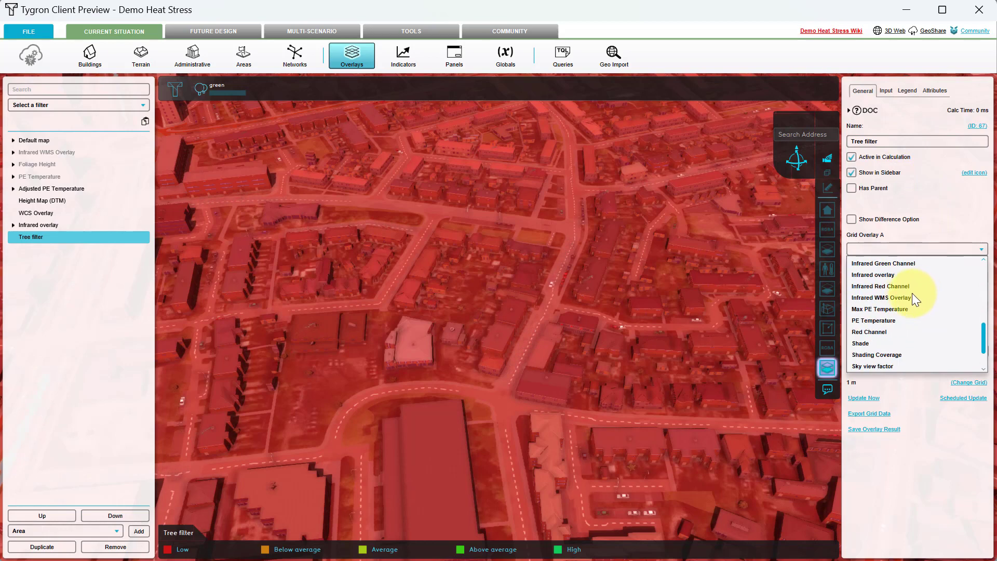
{"action": "left_click", "coordinate": [908, 287]}
{"action": "left_click", "coordinate": [905, 280]}
{"action": "scroll", "coordinate": [905, 316], "scroll_direction": "down", "scroll_amount": 6}
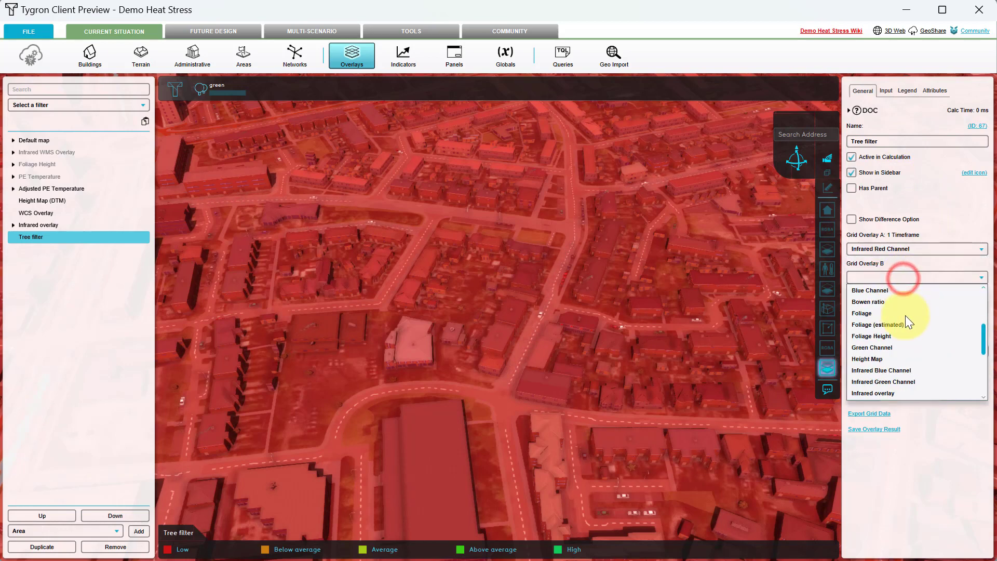
{"action": "left_click", "coordinate": [899, 346]}
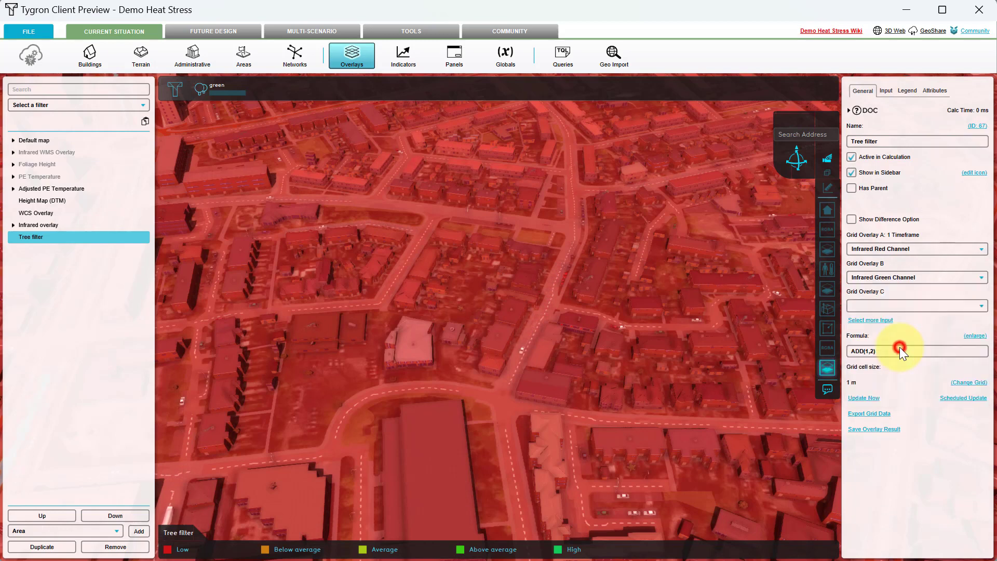
{"action": "left_click", "coordinate": [894, 308]}
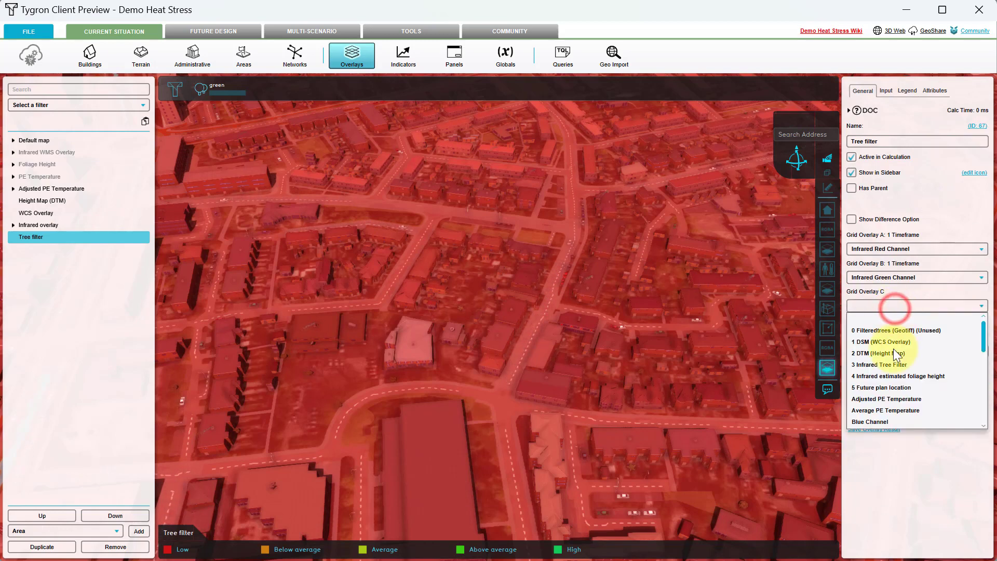
{"action": "scroll", "coordinate": [894, 348], "scroll_direction": "down", "scroll_amount": 6}
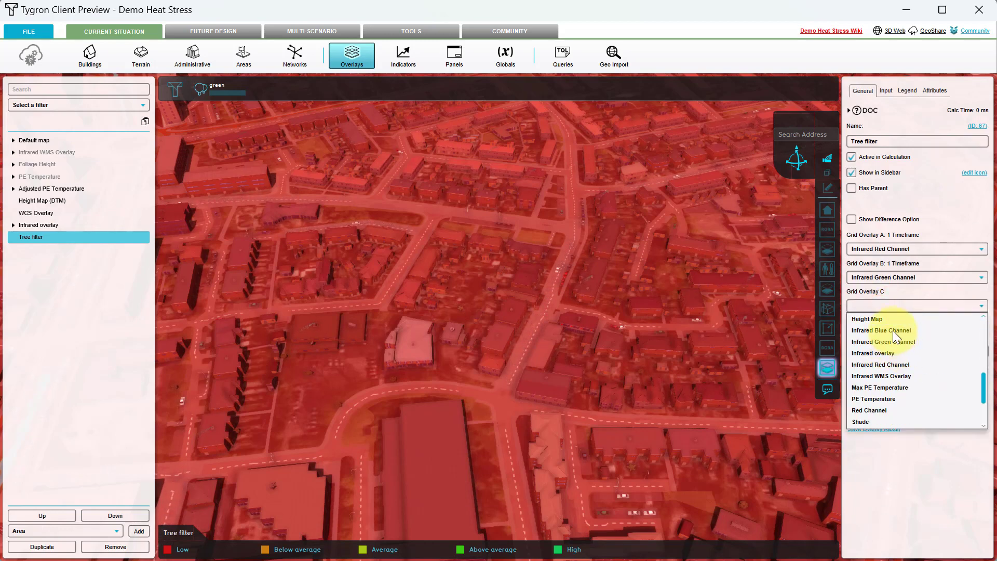
{"action": "left_click", "coordinate": [892, 330]}
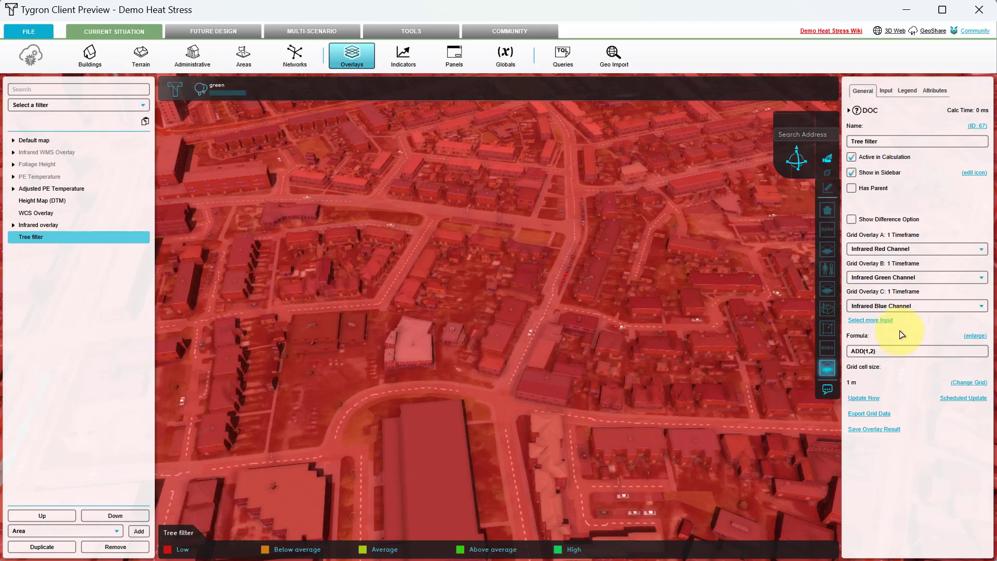
Step: Set the Tree filter formula to AND(GT(A, 110), LT(B, 120), GT(B, 0), LT(C, 120), GT(C, 0), GT(A, MAX(B, C)))
{"action": "left_click", "coordinate": [975, 337]}
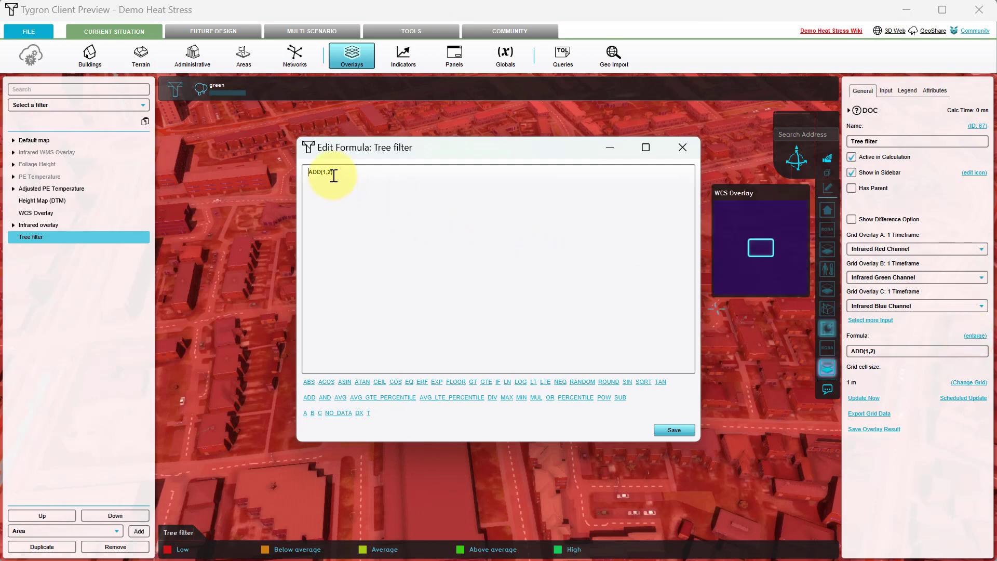
{"action": "left_click_drag", "start_coordinate": [335, 172], "coordinate": [307, 172]}
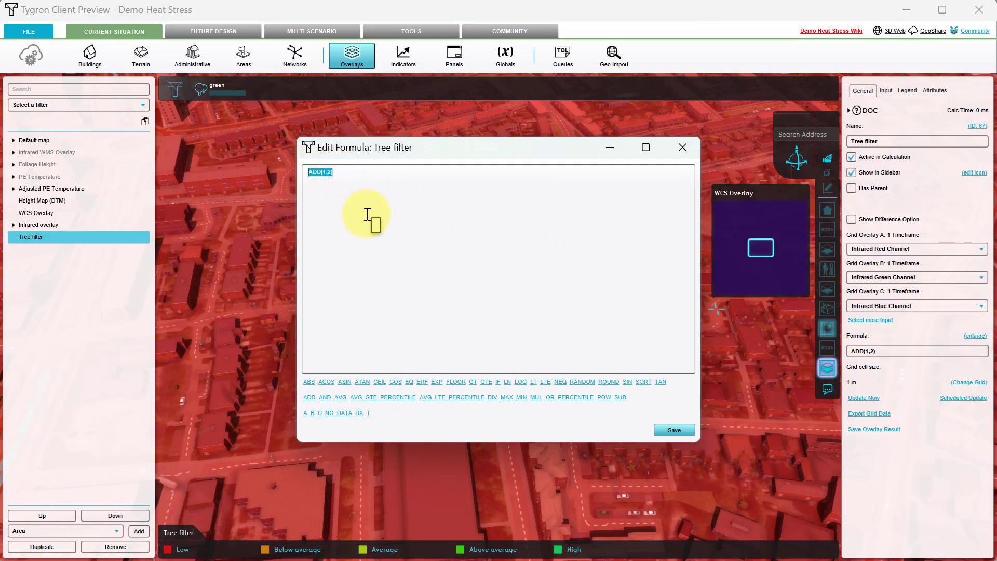
{"action": "type", "text": "AND(GT(A, 110), LT(B, 120), GT(B, 0), LT(C, 120), GT(C, 0), GT(A, MAX(B, C)))"}
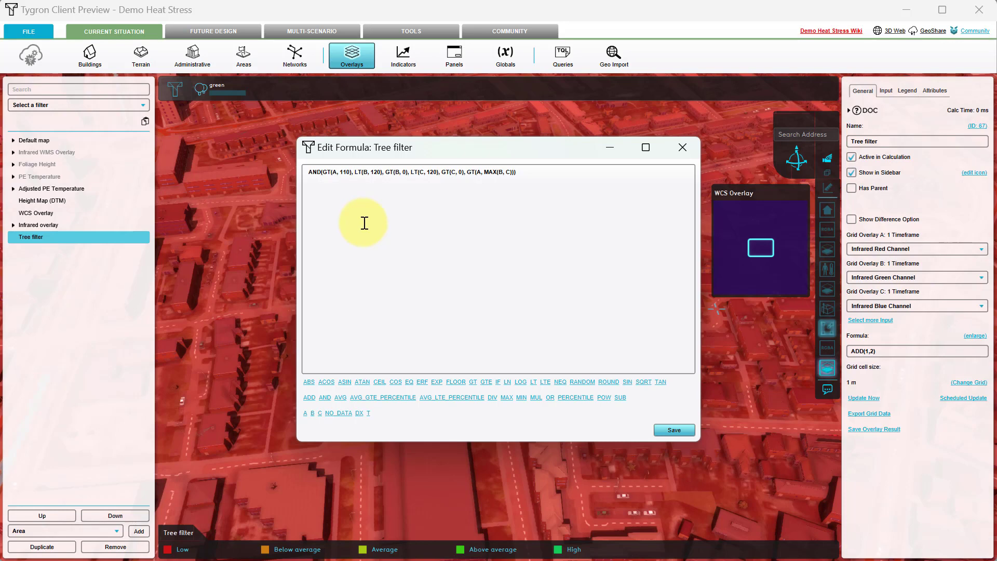
{"action": "left_click", "coordinate": [676, 430]}
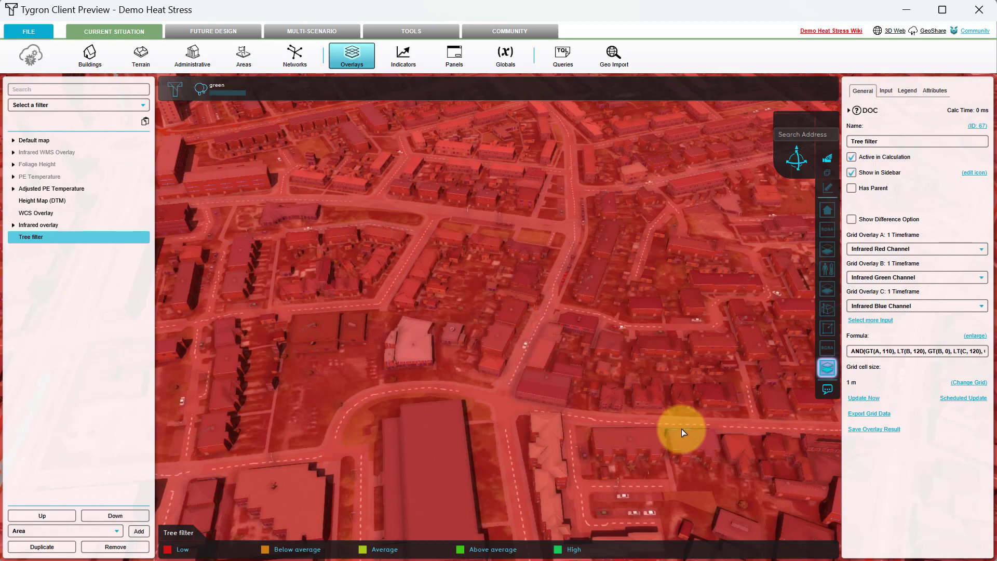
Step: Add another Combo grid calculation overlay and name it "Custom foliage height"
{"action": "left_click", "coordinate": [355, 55]}
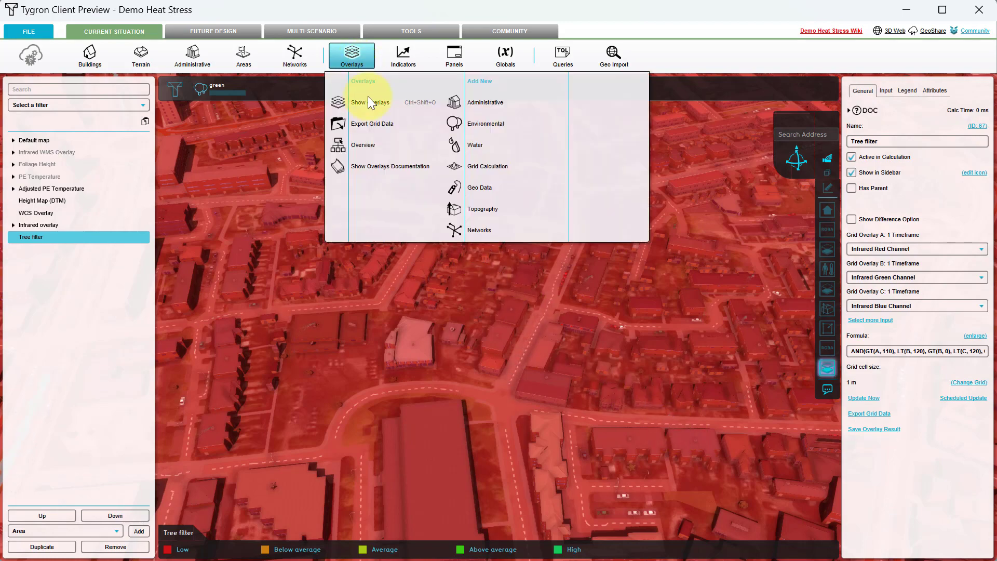
{"action": "mouse_move", "coordinate": [467, 166]}
{"action": "left_click", "coordinate": [583, 127]}
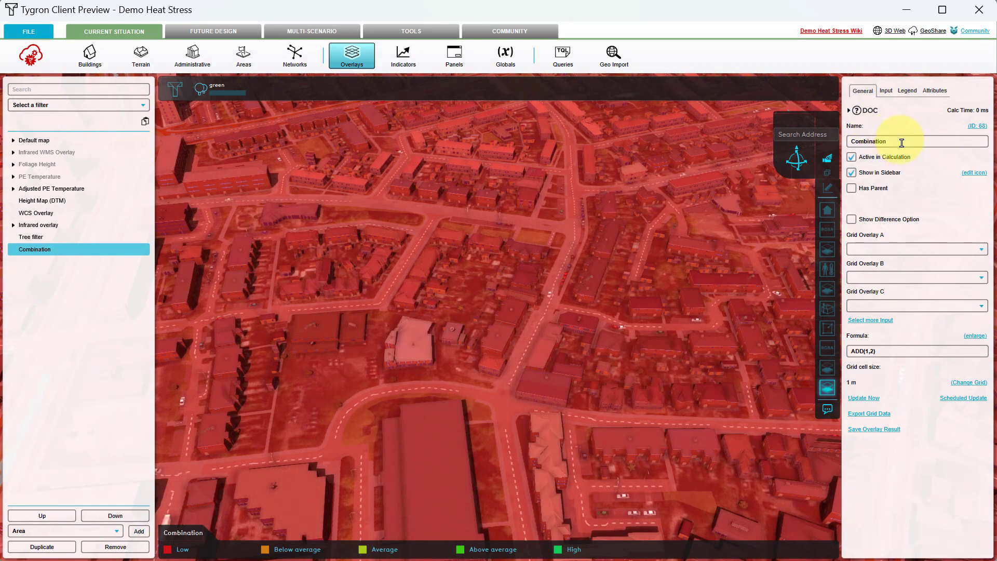
{"action": "left_click_drag", "start_coordinate": [902, 143], "coordinate": [845, 142]}
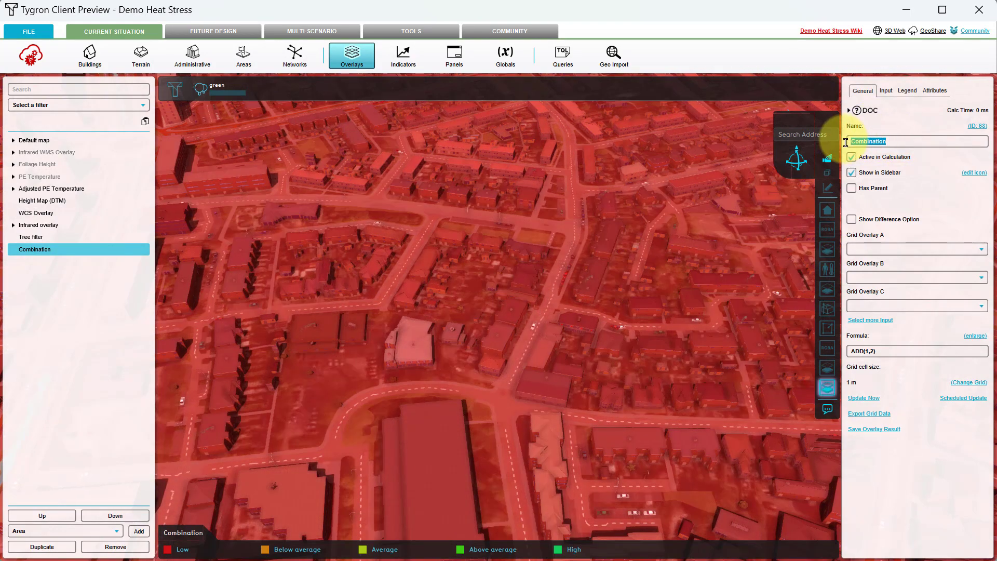
{"action": "type", "text": "Custom"}
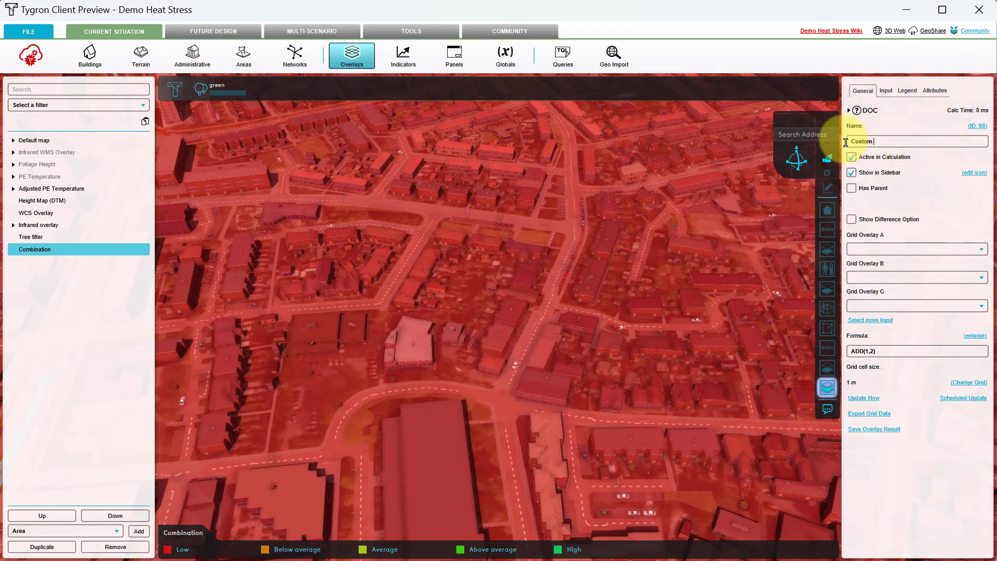
{"action": "type", "text": " fi"}
{"action": "type", "text": "liag"}
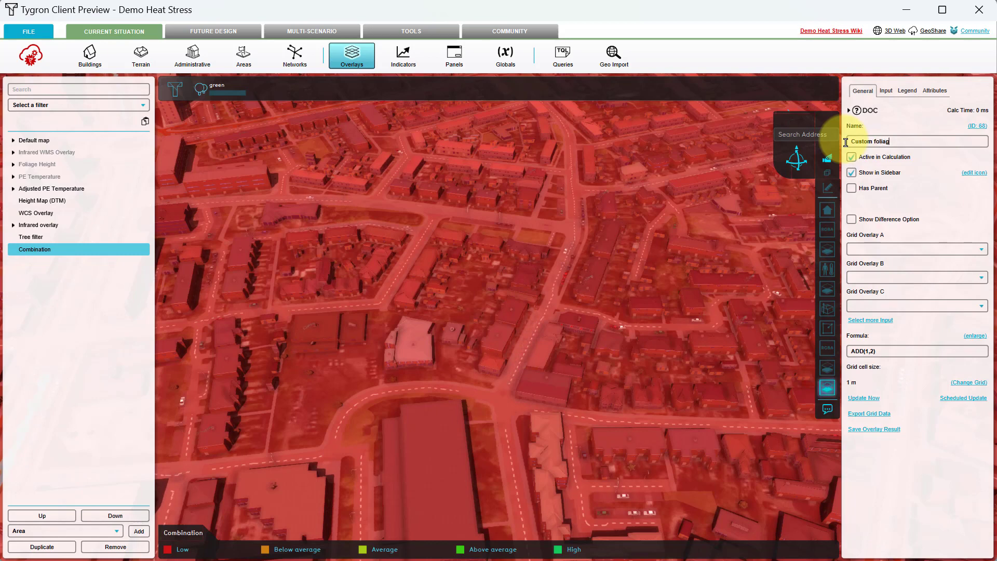
{"action": "type", "text": "e height"}
{"action": "key", "text": "Return"}
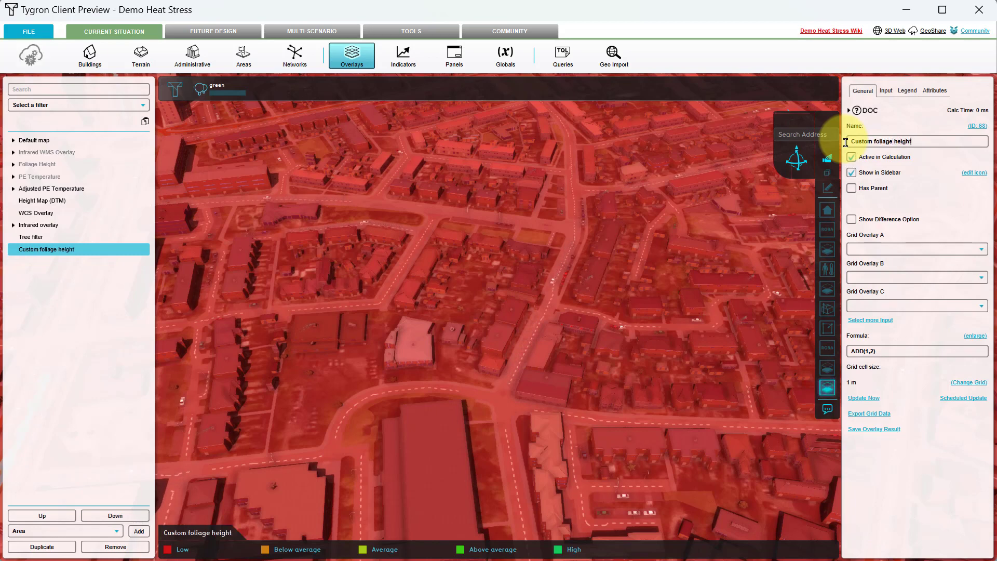
Step: Set the Custom foliage height overlay's grid overlays A, B and C to Tree filter, WCS Overlay and Height Map
{"action": "left_click", "coordinate": [908, 250]}
{"action": "scroll", "coordinate": [917, 274], "scroll_direction": "down", "scroll_amount": 5}
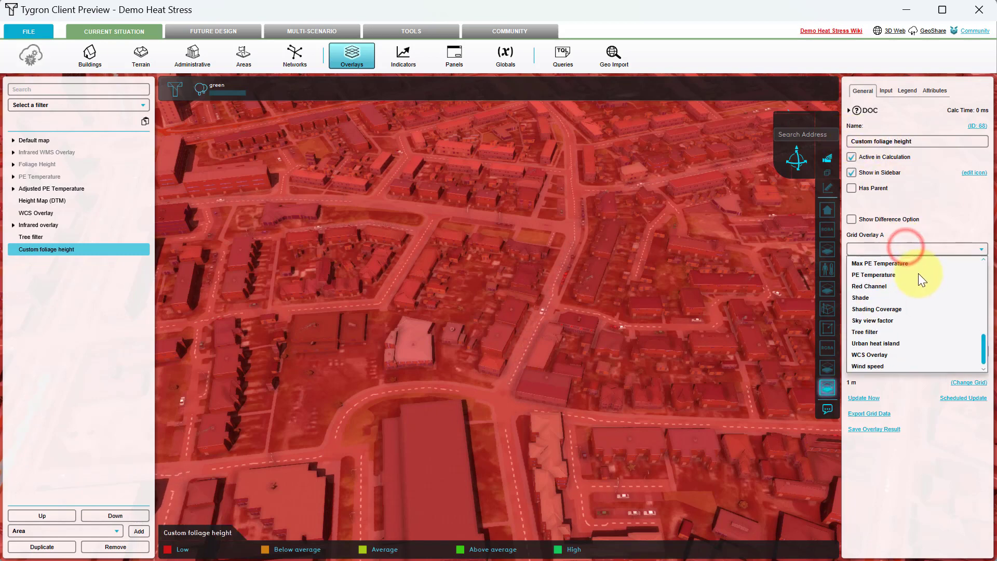
{"action": "left_click", "coordinate": [884, 332]}
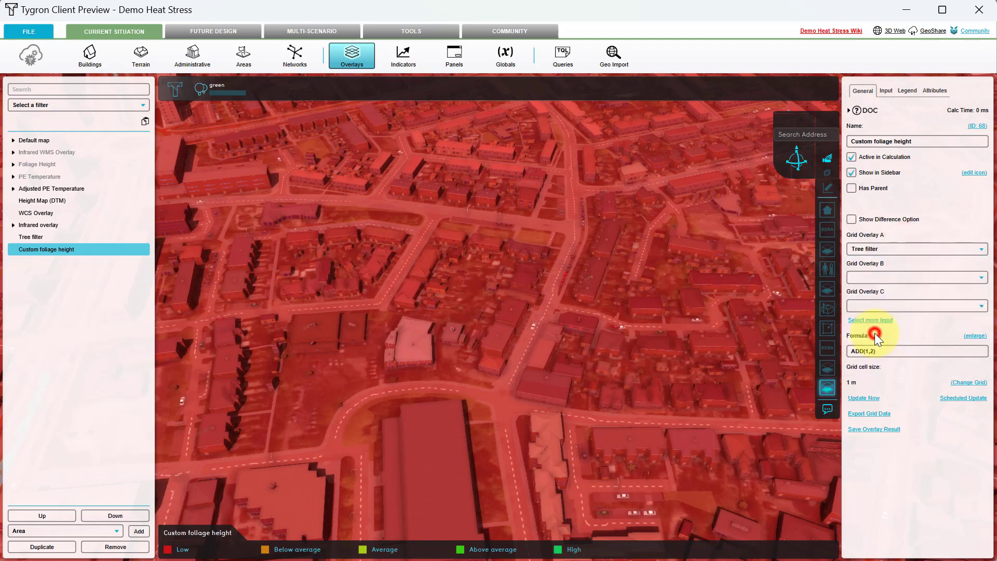
{"action": "left_click", "coordinate": [889, 279]}
{"action": "scroll", "coordinate": [895, 310], "scroll_direction": "down", "scroll_amount": 3}
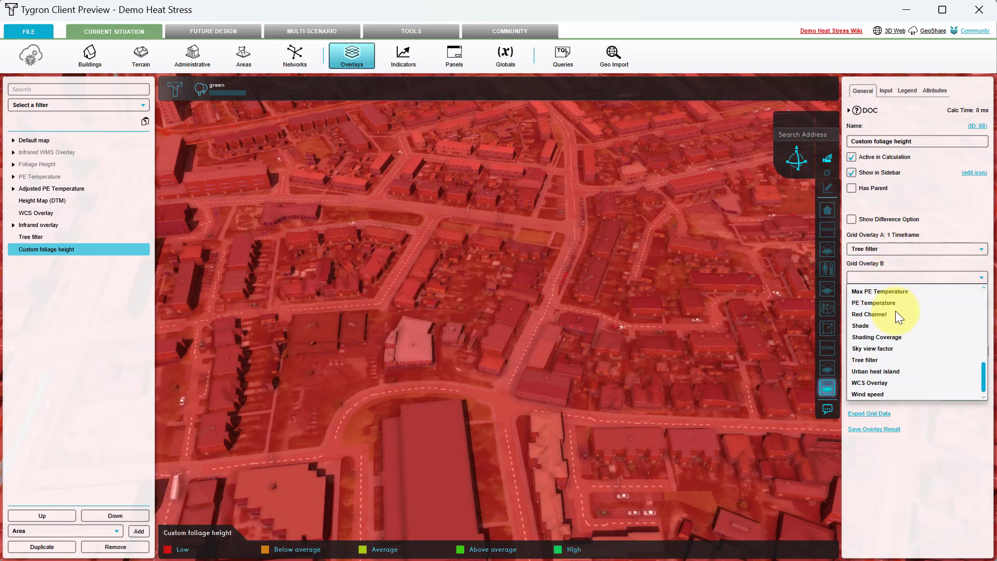
{"action": "left_click", "coordinate": [883, 382]}
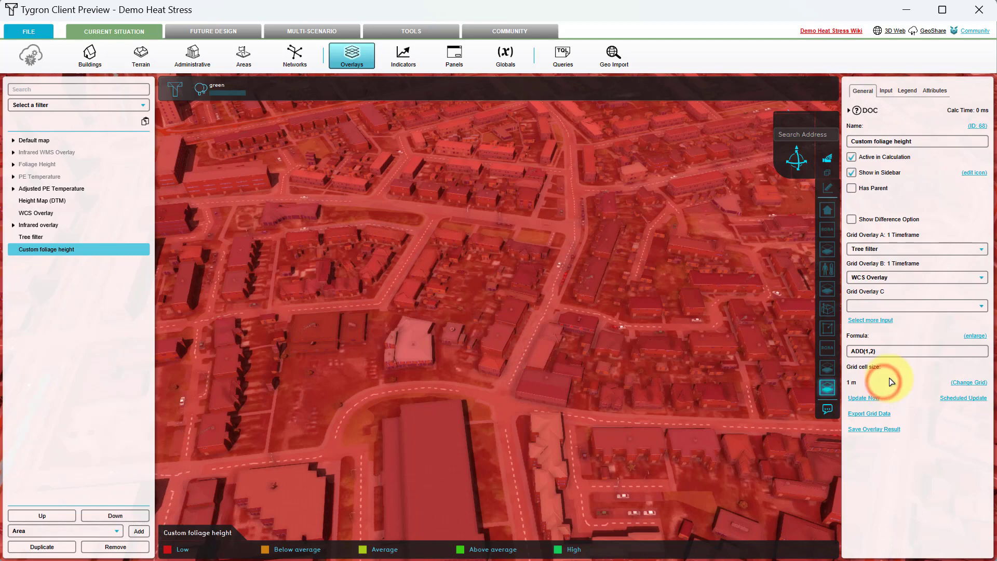
{"action": "left_click", "coordinate": [875, 308]}
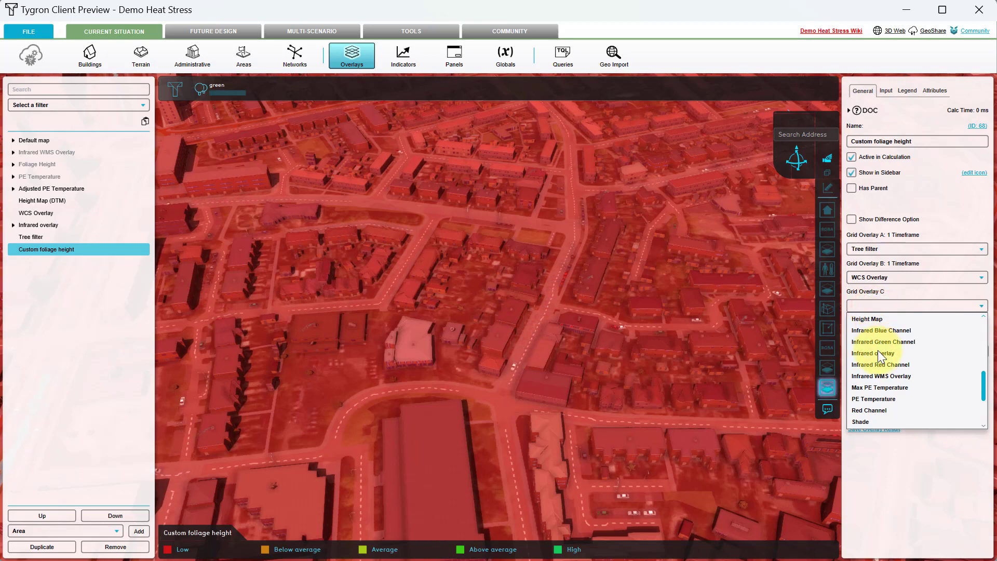
{"action": "left_click", "coordinate": [880, 319]}
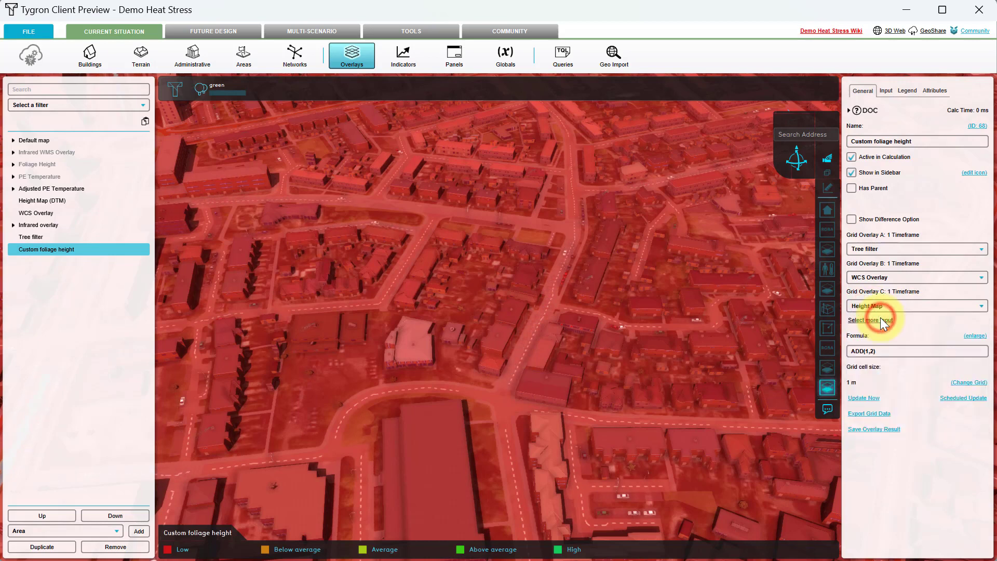
Step: Set the Custom foliage height formula to IF(AND(A, GT(SUB(B, C), 2)), MAX(0, SUB(B, C)), 0)
{"action": "left_click", "coordinate": [973, 338]}
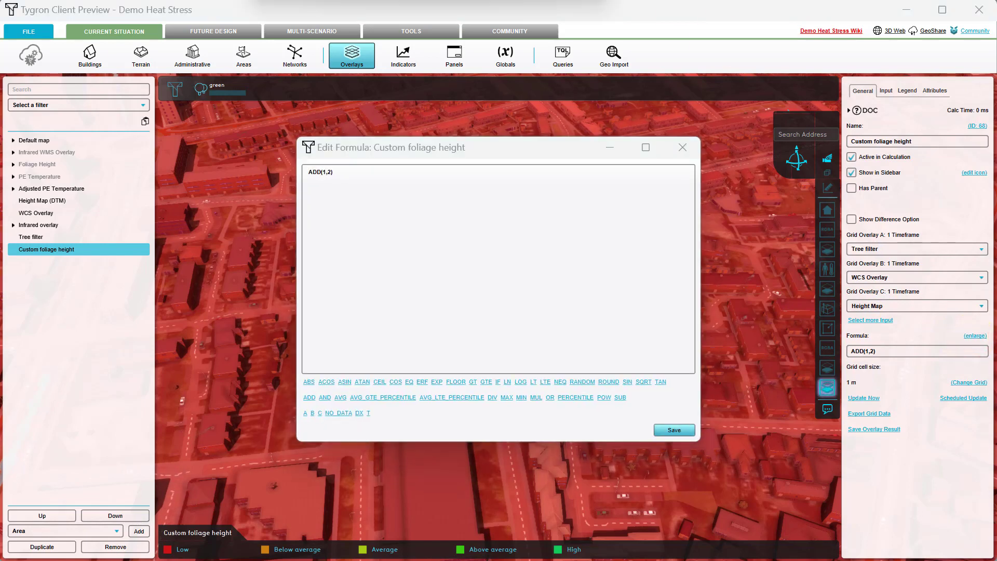
{"action": "left_click", "coordinate": [382, 152]}
{"action": "left_click_drag", "start_coordinate": [357, 172], "coordinate": [271, 174]}
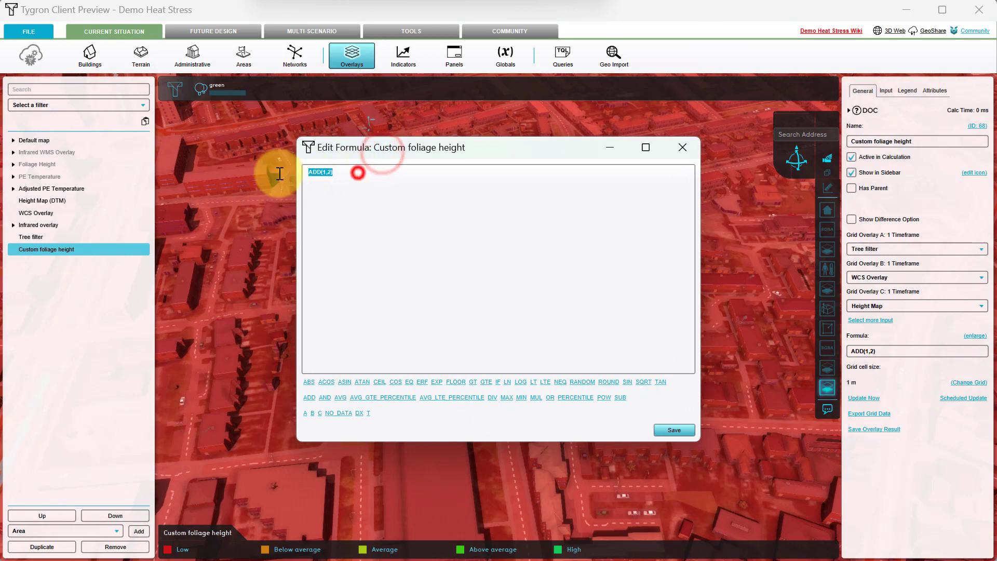
{"action": "type", "text": "IF(AND(A, GT(SUB(B, C), 2)), MAX(0, SUB(B, C)), 0)"}
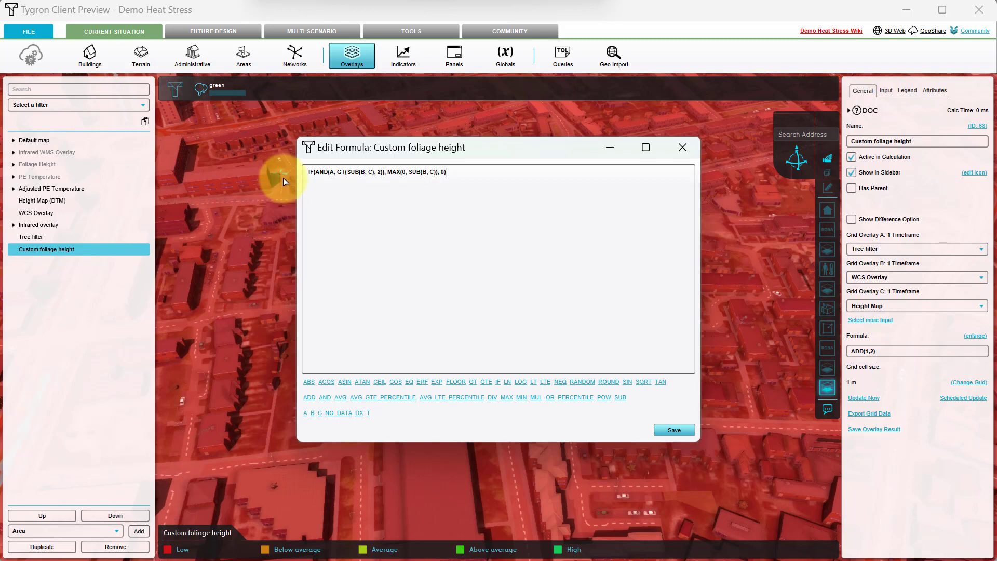
{"action": "left_click", "coordinate": [667, 430]}
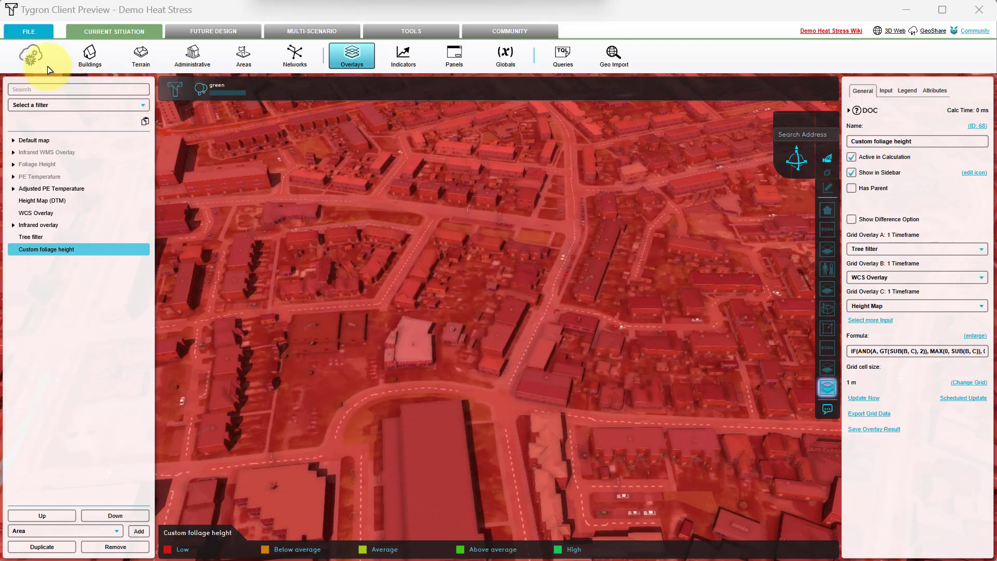
Step: Recalculate the project so that the new overlays are updated
{"action": "left_click", "coordinate": [32, 56]}
{"action": "right_click", "coordinate": [41, 124]}
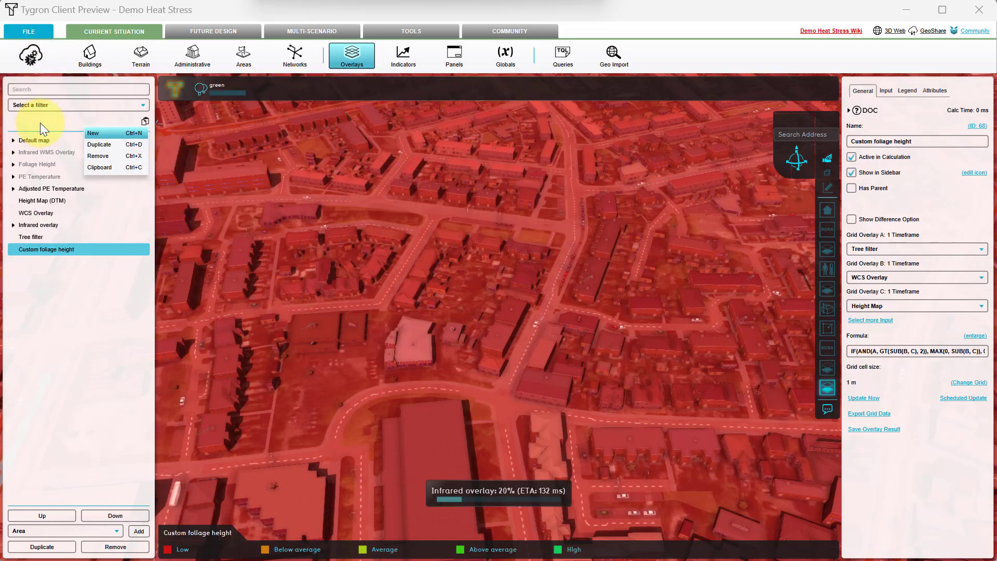
{"action": "left_click", "coordinate": [41, 124]}
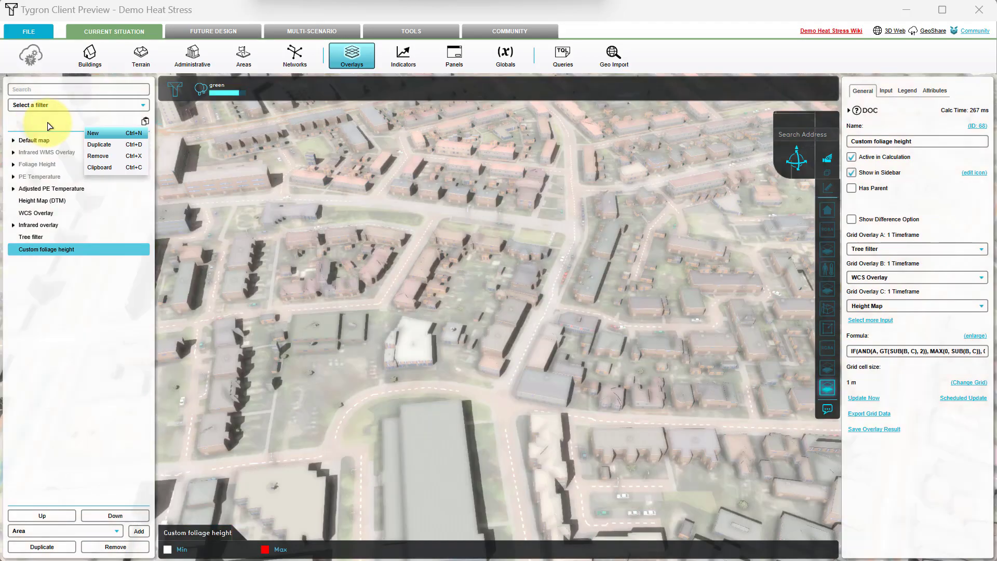
Step: Give the Tree filter overlay a custom legend and set its Max value to 1
{"action": "left_click", "coordinate": [35, 238]}
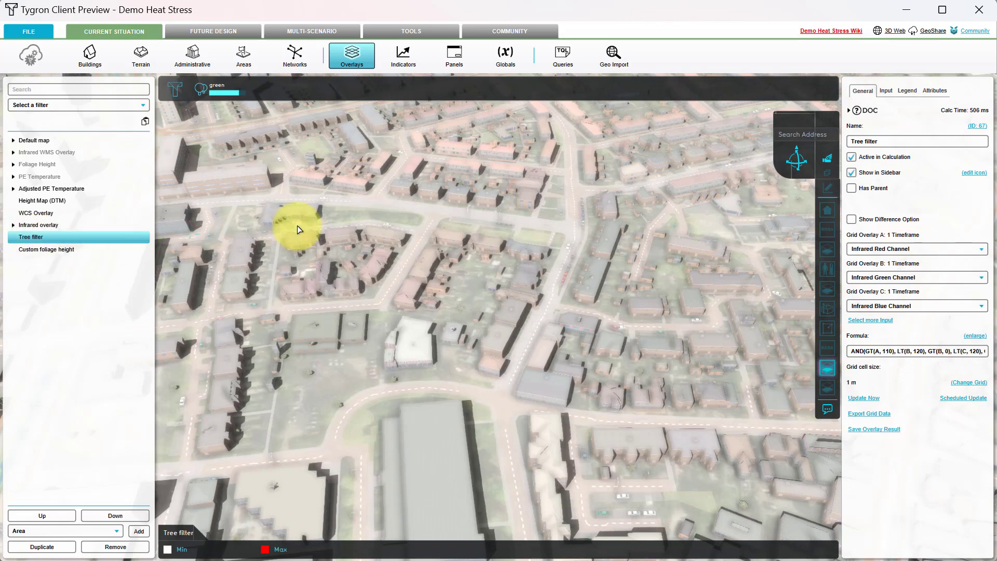
{"action": "left_click", "coordinate": [915, 96]}
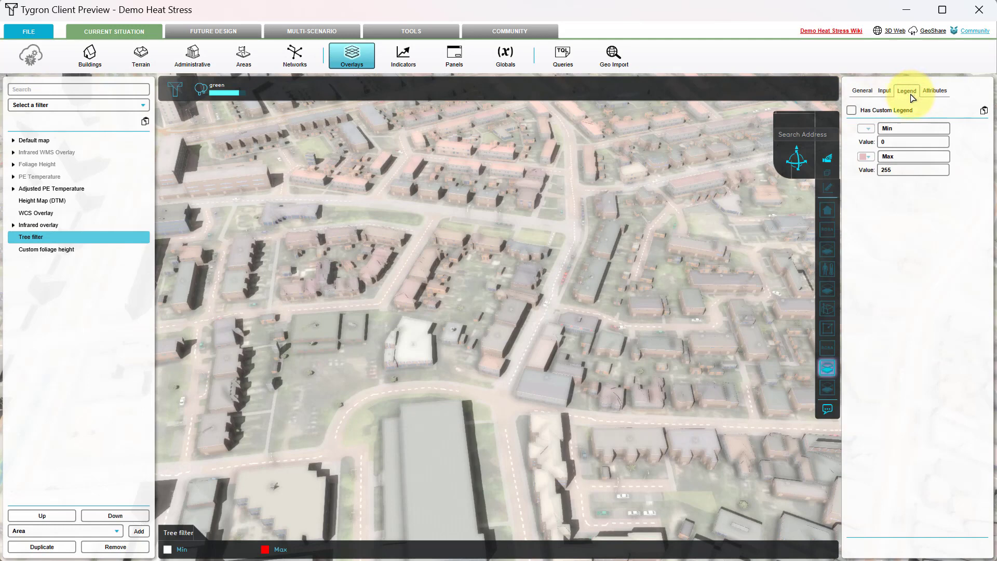
{"action": "left_click", "coordinate": [852, 110]}
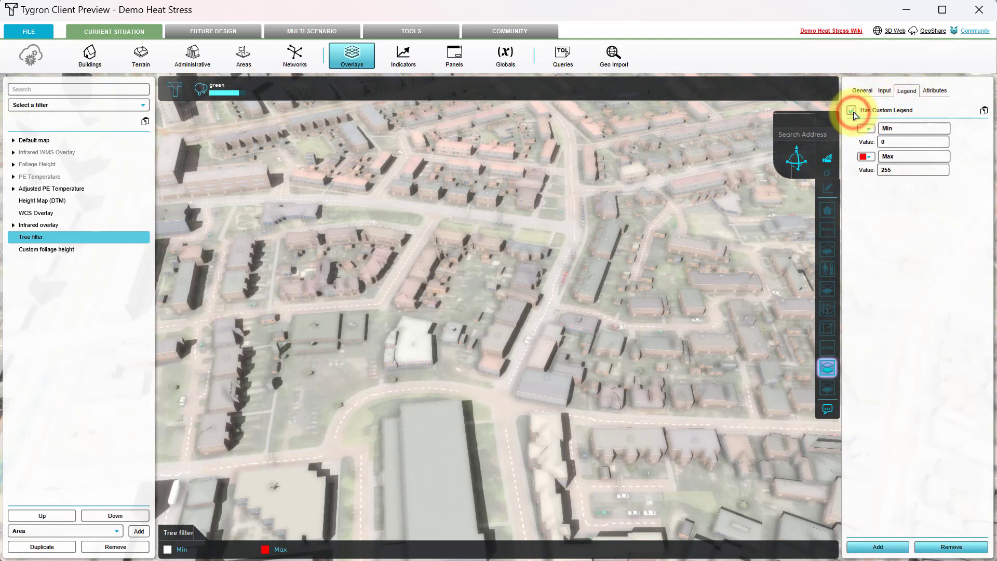
{"action": "left_click", "coordinate": [896, 168]}
{"action": "type", "text": "1"}
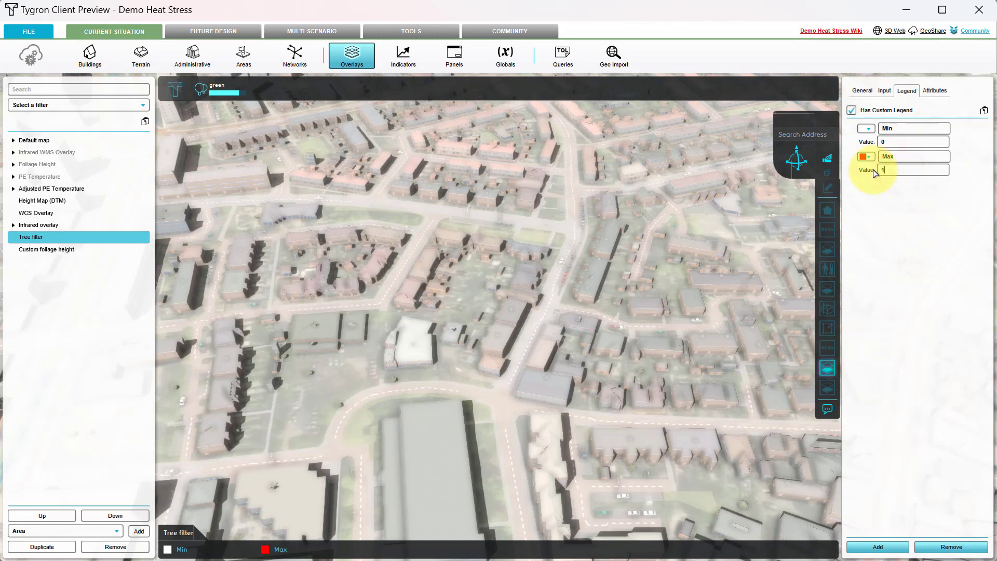
{"action": "left_click", "coordinate": [875, 192]}
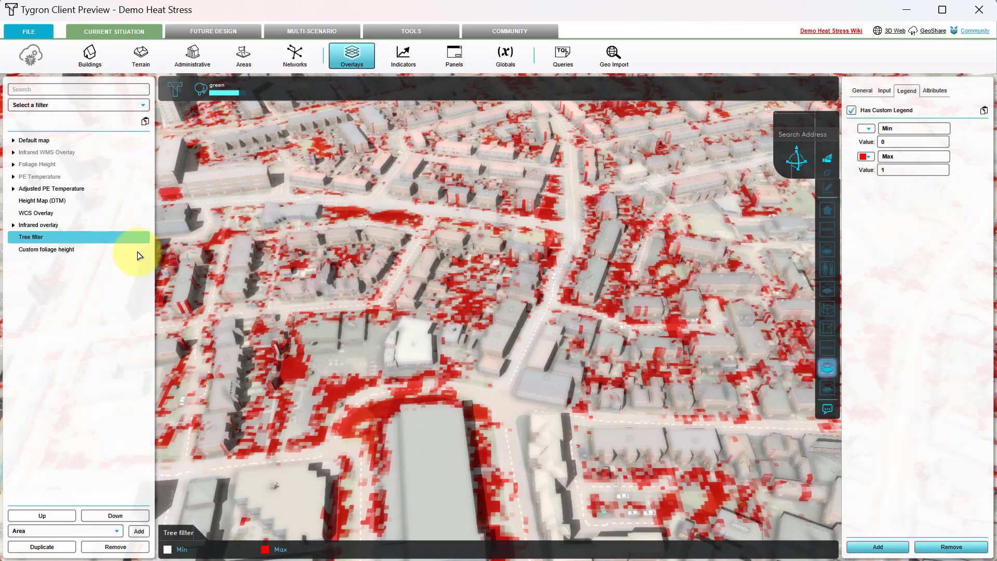
Step: Give the Custom foliage height overlay a custom legend and set its Max value to 20
{"action": "left_click", "coordinate": [60, 251]}
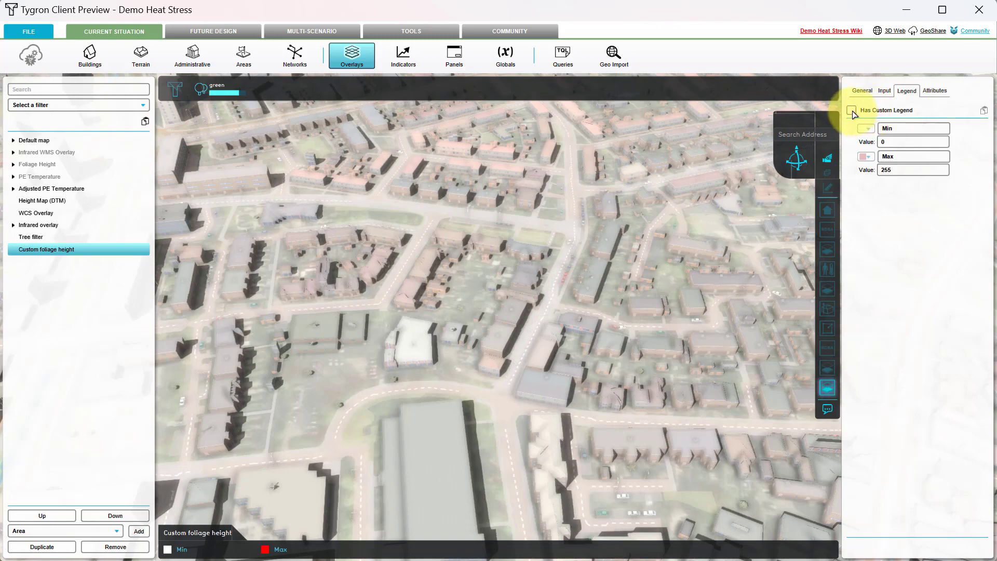
{"action": "left_click", "coordinate": [852, 111]}
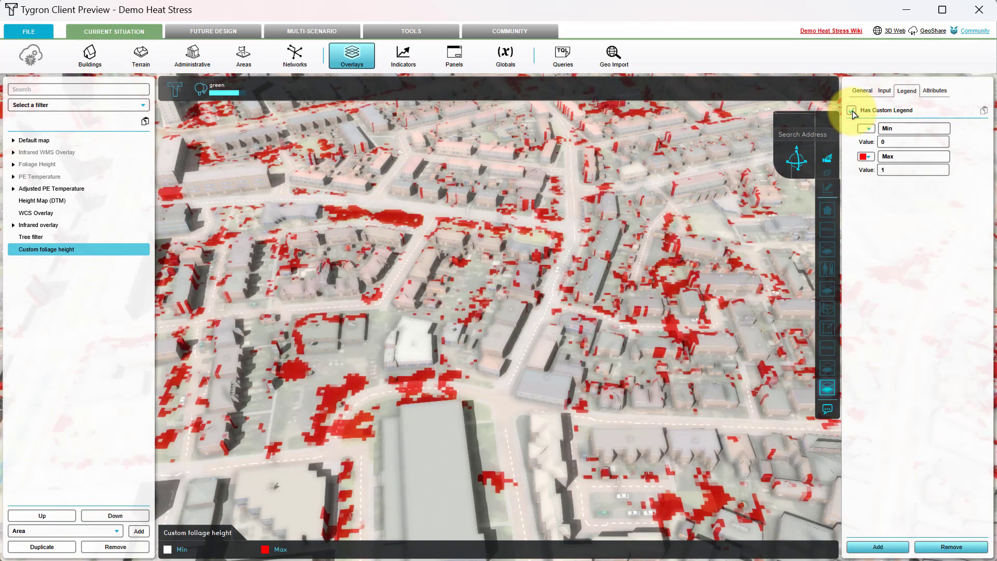
{"action": "left_click", "coordinate": [882, 170]}
{"action": "double_click", "coordinate": [881, 170]}
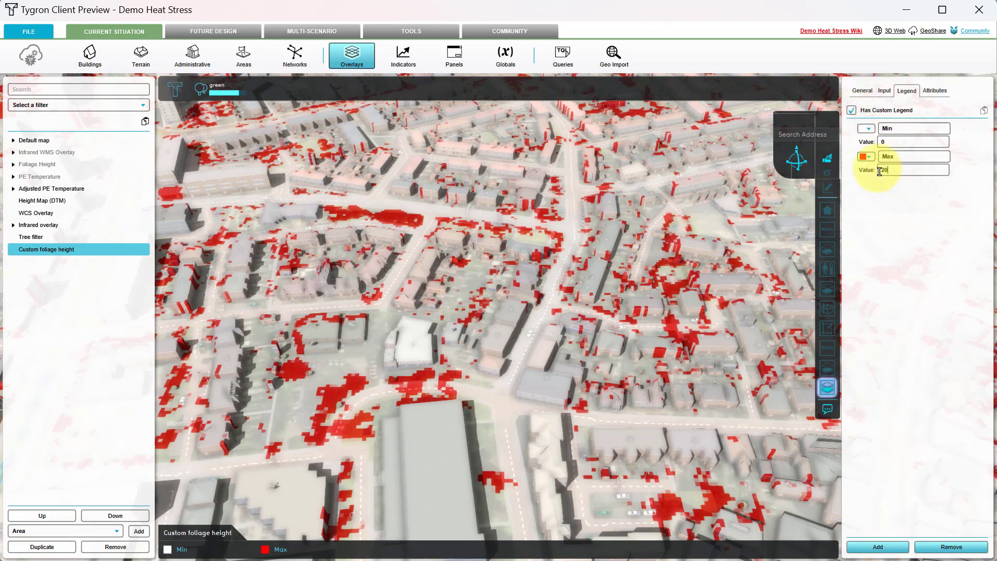
{"action": "key", "text": "Return"}
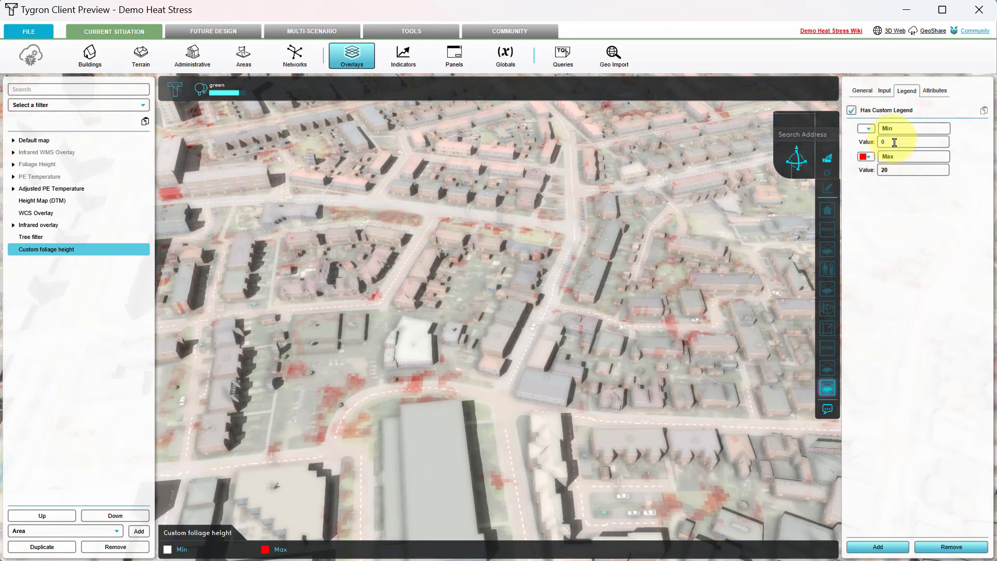
Step: Set the legend's Min value to 2 and change its colour to dark blue
{"action": "double_click", "coordinate": [893, 142]}
{"action": "type", "text": "2"}
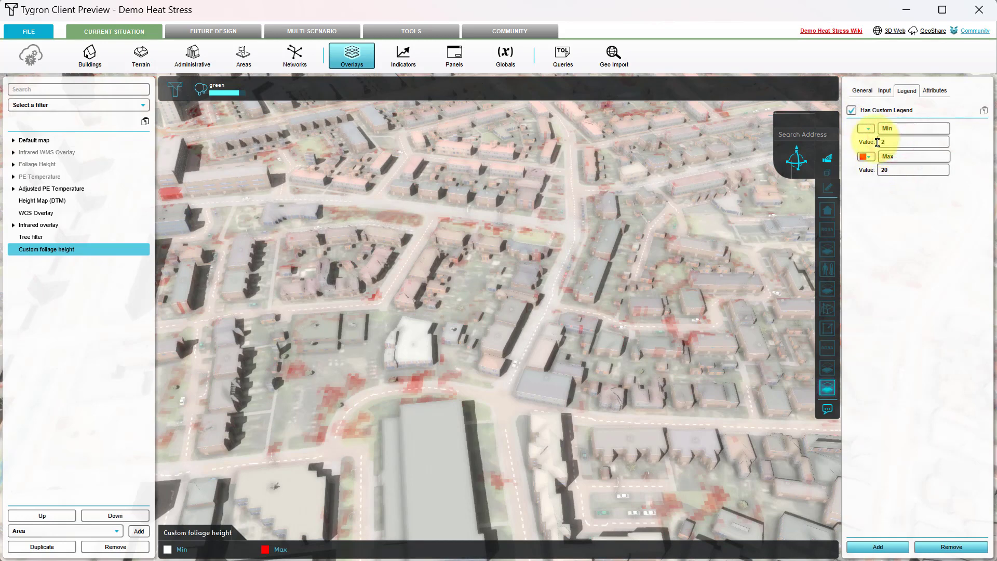
{"action": "left_click", "coordinate": [866, 128]}
{"action": "left_click", "coordinate": [877, 171]}
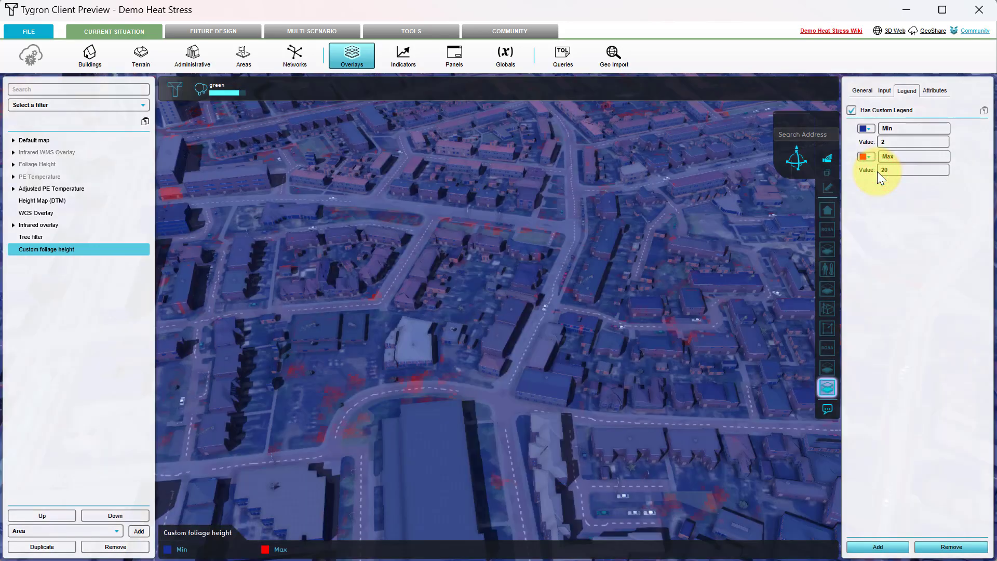
Step: Add a legend entry named Med with a value of 8
{"action": "left_click", "coordinate": [892, 547]}
{"action": "left_click_drag", "start_coordinate": [908, 129], "coordinate": [847, 129]}
{"action": "type", "text": "Med"}
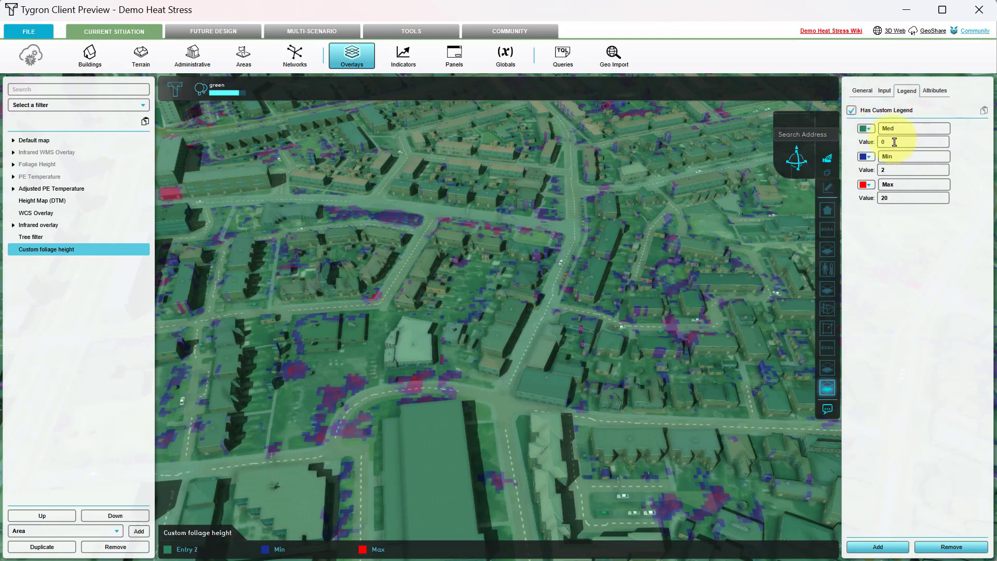
{"action": "left_click", "coordinate": [892, 140]}
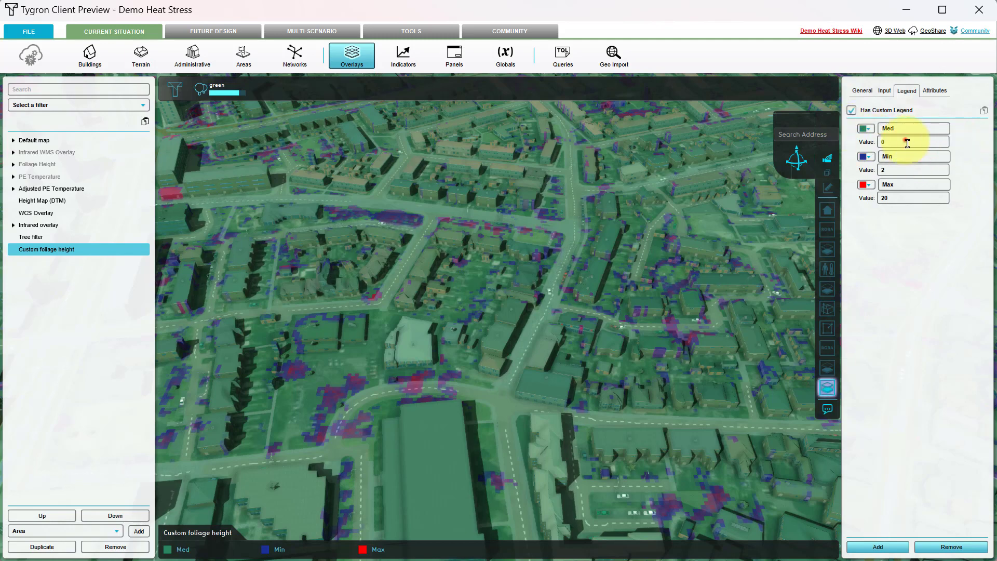
{"action": "left_click", "coordinate": [906, 142]}
{"action": "key", "text": "BackSpace"}
{"action": "key", "text": "Return"}
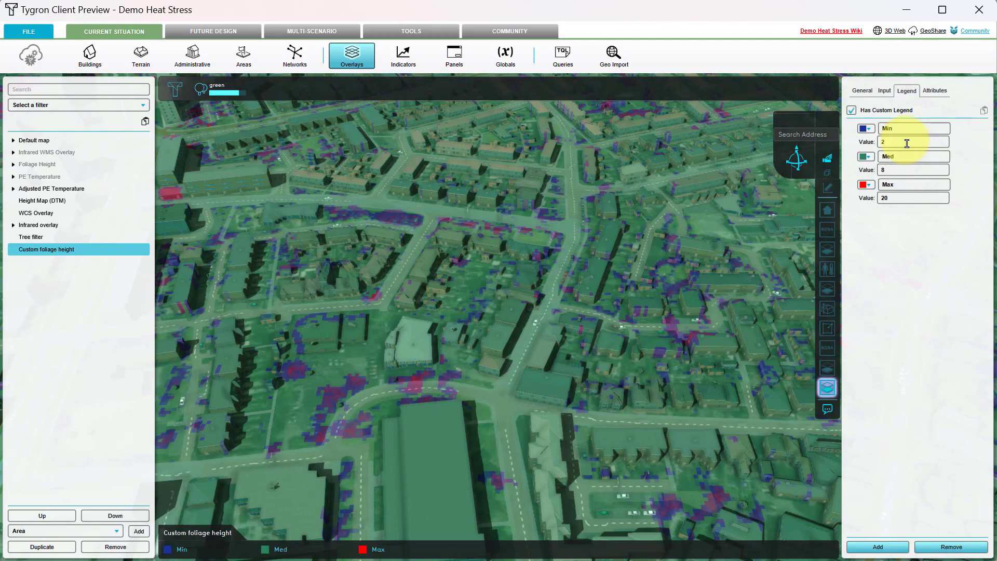
Step: Add a legend entry named None for value 0 and give it a custom white colour
{"action": "left_click", "coordinate": [890, 546]}
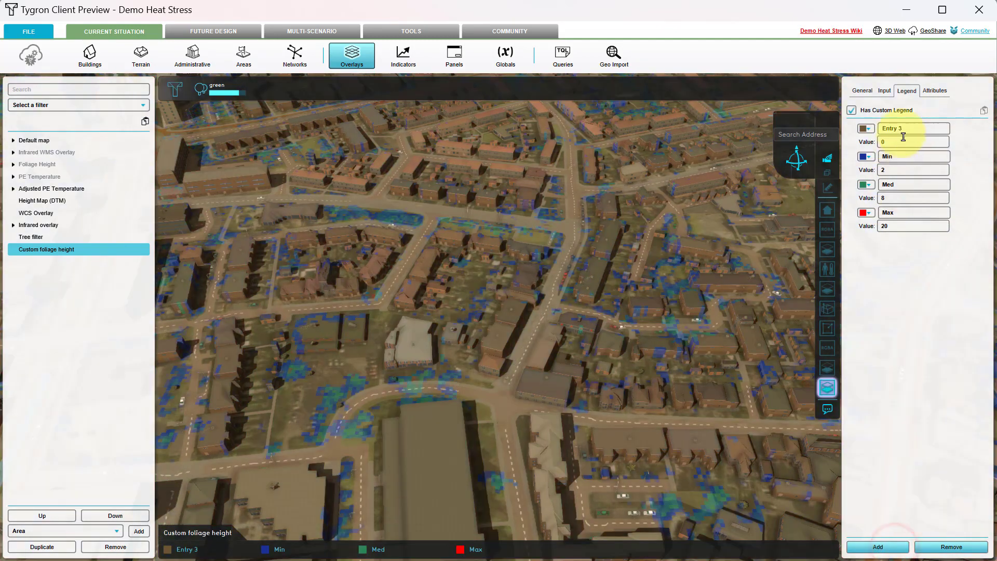
{"action": "left_click", "coordinate": [905, 127]}
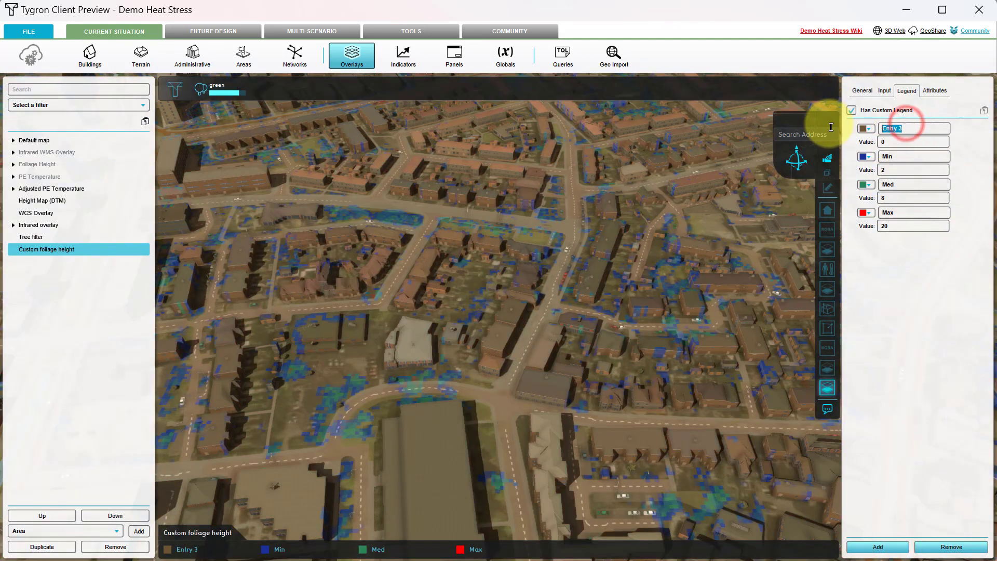
{"action": "type", "text": "None"}
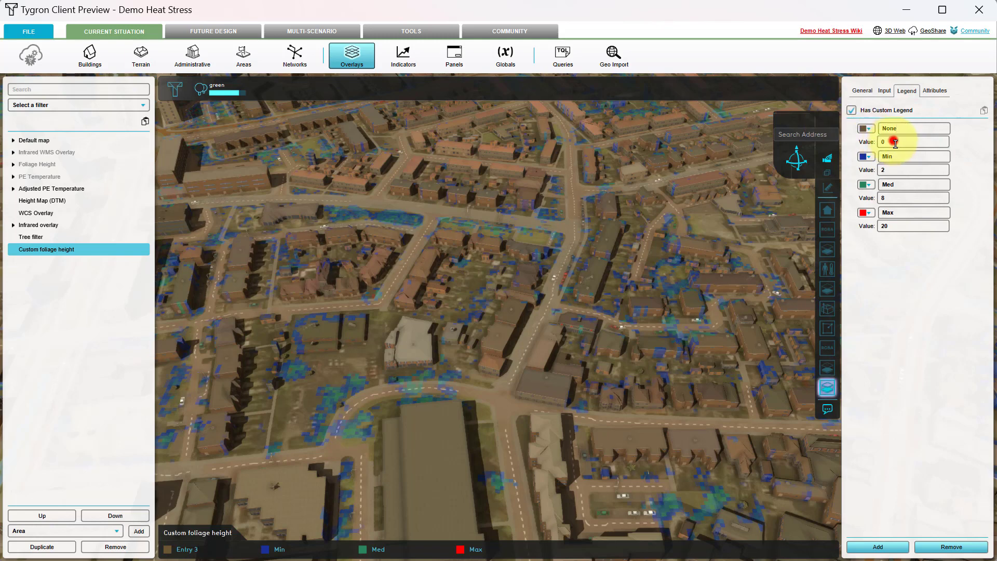
{"action": "left_click", "coordinate": [867, 129]}
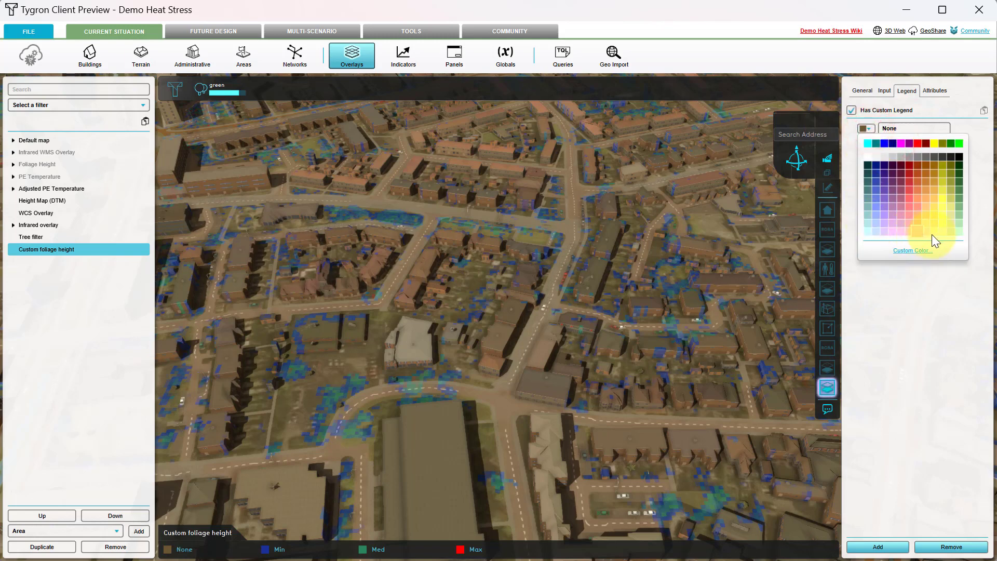
{"action": "left_click", "coordinate": [912, 251]}
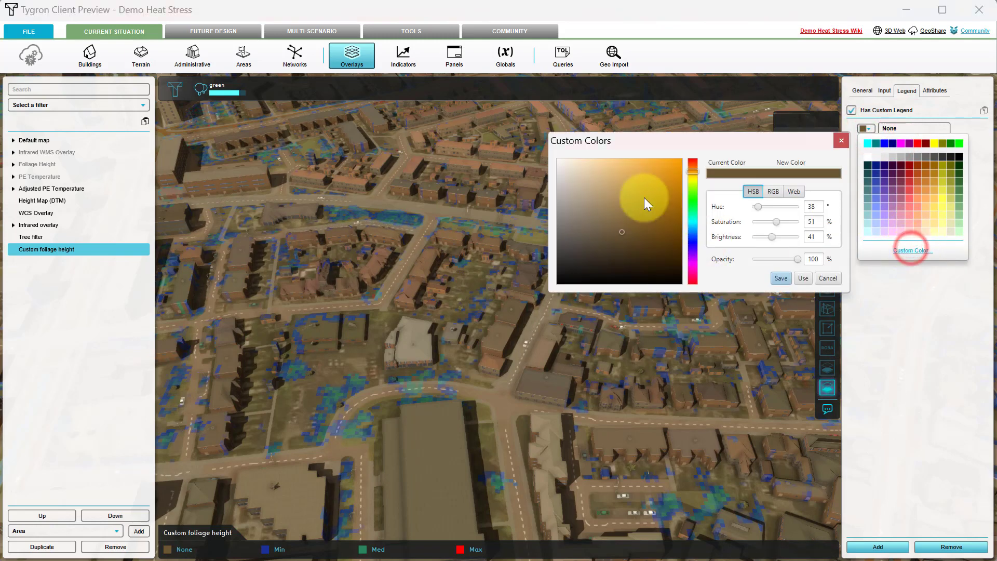
{"action": "left_click", "coordinate": [785, 279]}
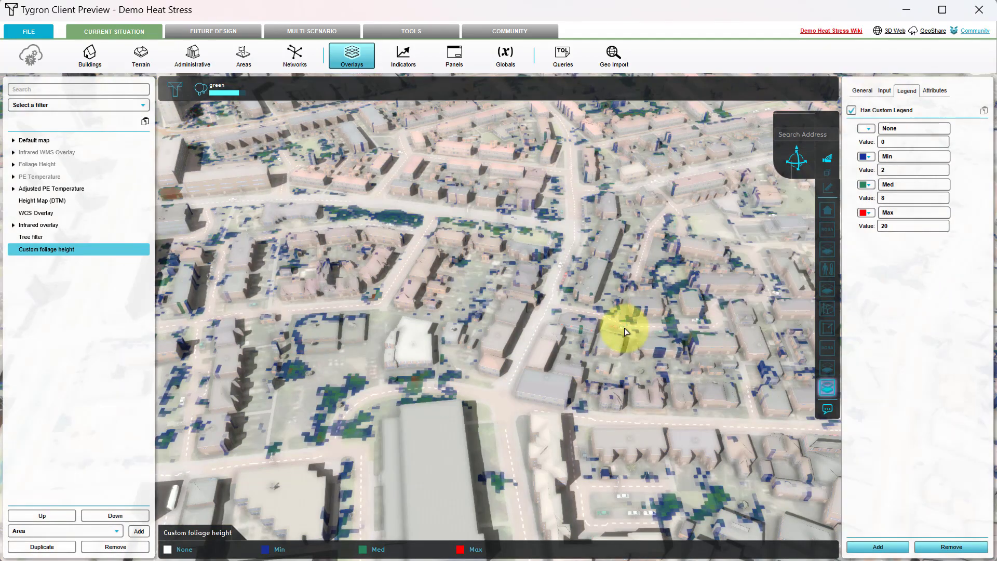
Step: Examine the custom foliage heights across the surrounding neighbourhood on the map
{"action": "left_click_drag", "start_coordinate": [624, 328], "coordinate": [579, 298]}
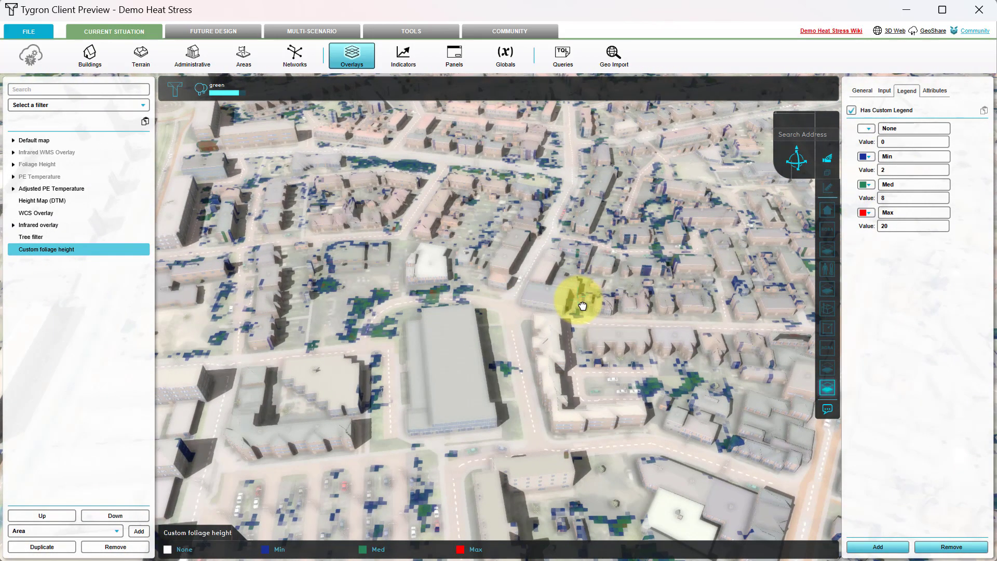
{"action": "scroll", "coordinate": [534, 314], "scroll_direction": "up", "scroll_amount": 2}
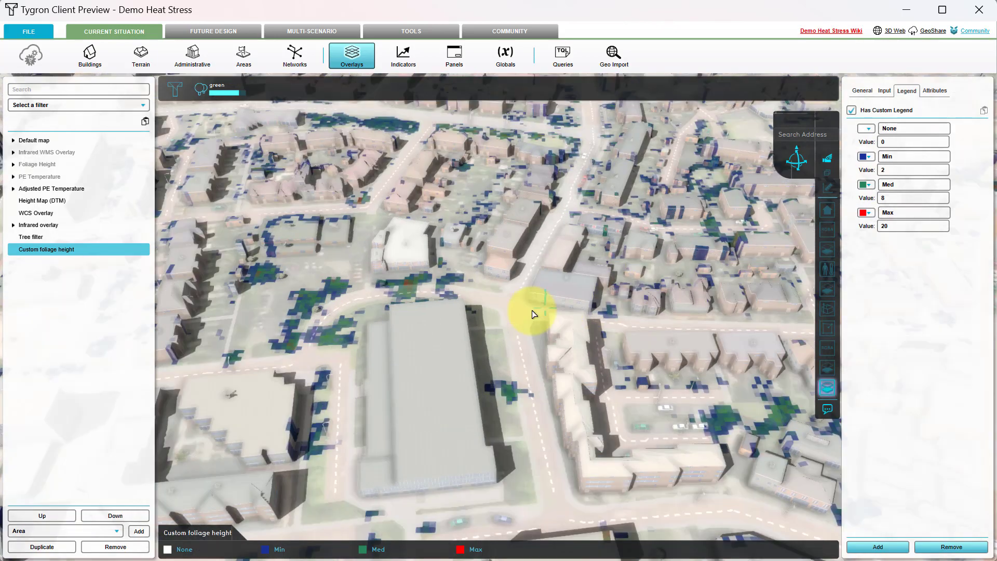
{"action": "scroll", "coordinate": [534, 314], "scroll_direction": "down", "scroll_amount": 3}
{"action": "left_click_drag", "start_coordinate": [616, 312], "coordinate": [516, 256]}
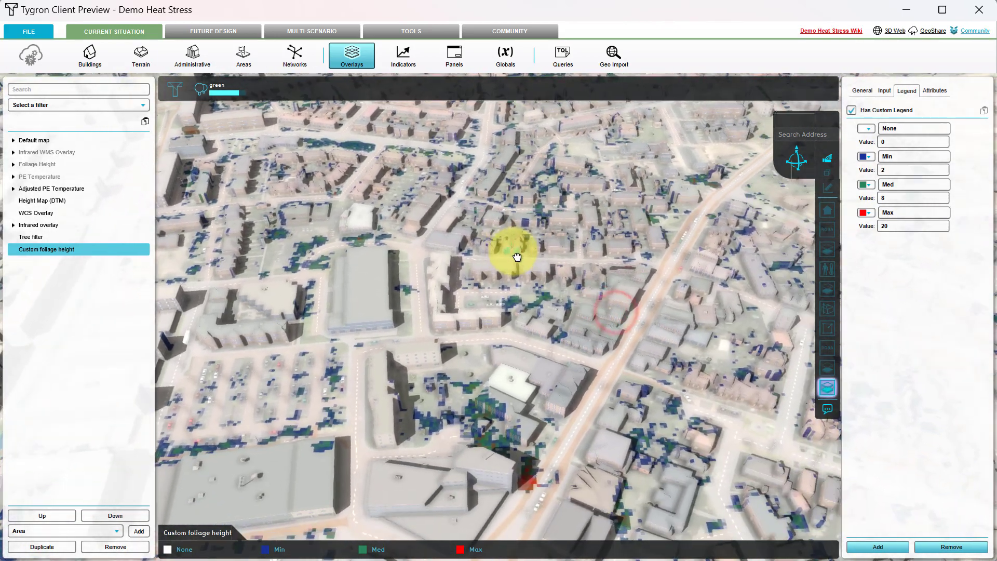
{"action": "left_click_drag", "start_coordinate": [594, 276], "coordinate": [499, 289]}
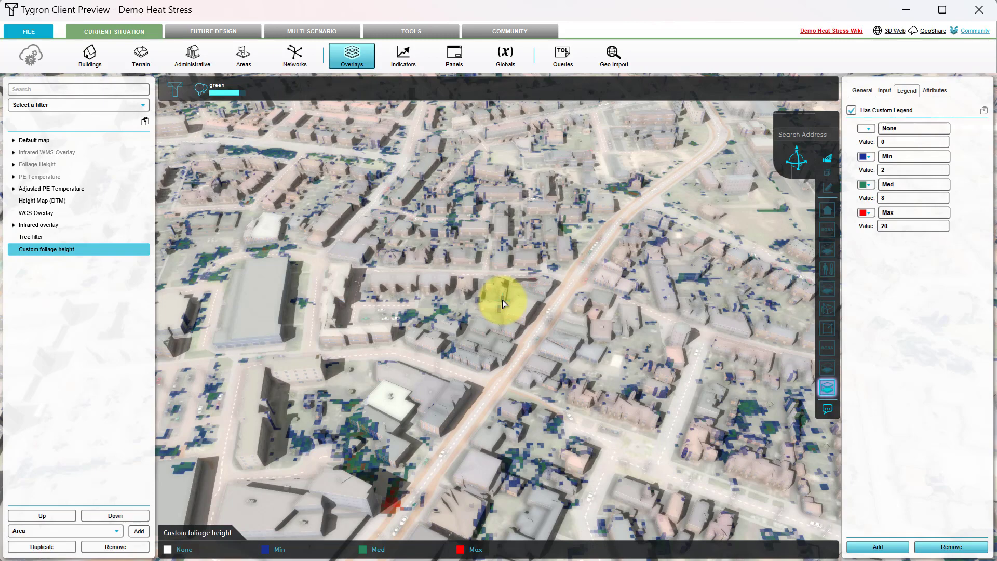
Step: Exclude the Infrared overlay and the WCS Overlay from being active in the calculation
{"action": "left_click", "coordinate": [54, 225]}
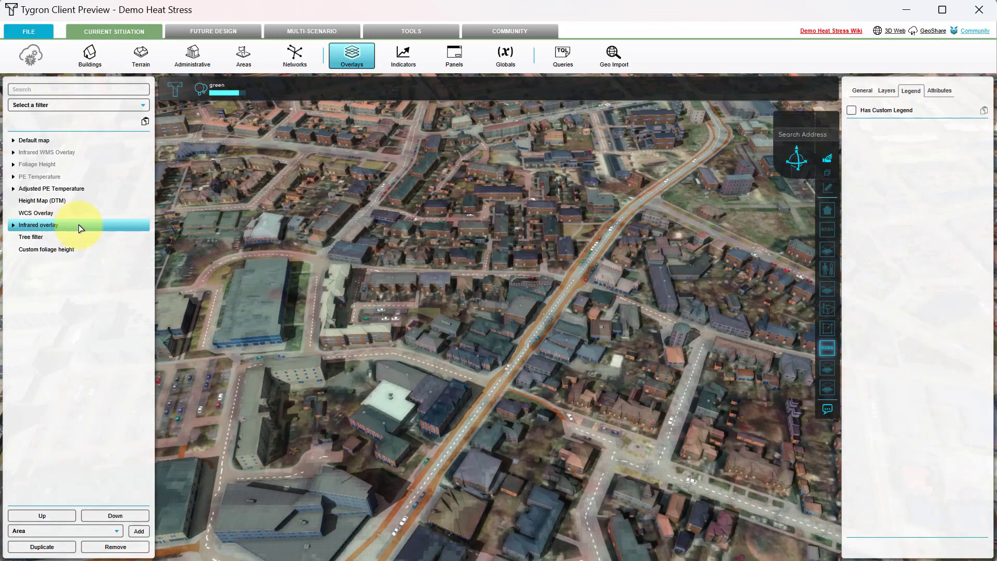
{"action": "left_click", "coordinate": [862, 92]}
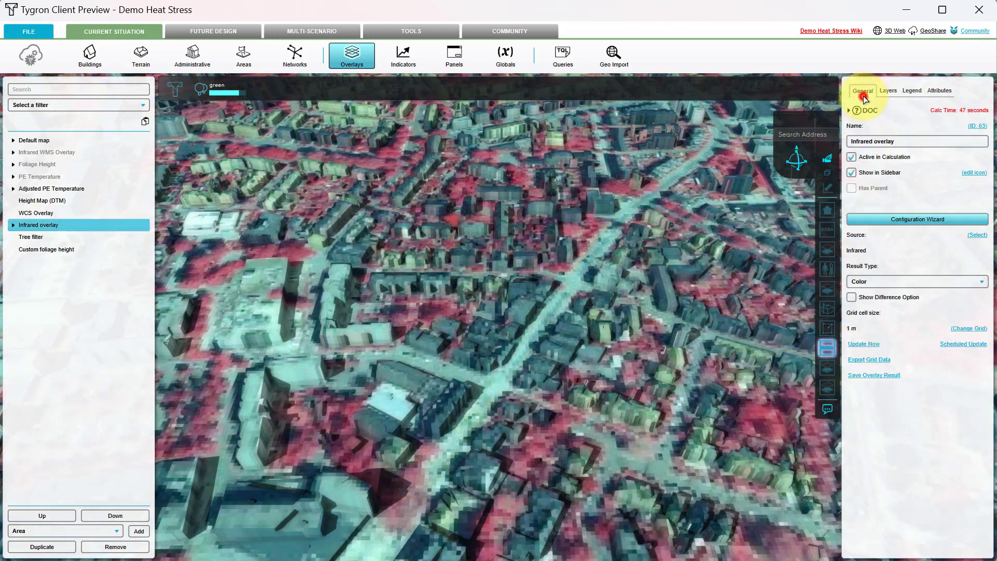
{"action": "left_click", "coordinate": [851, 157]}
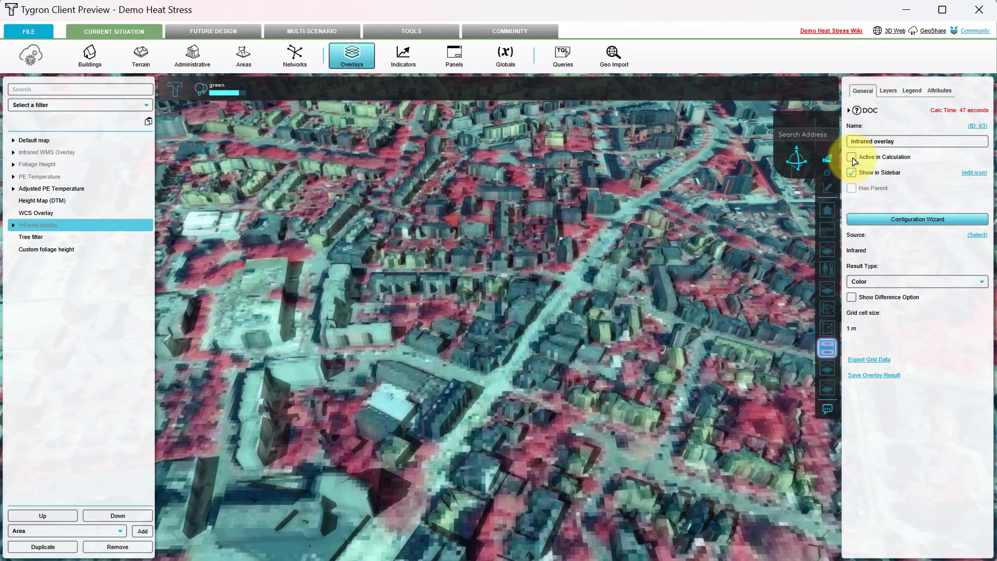
{"action": "left_click", "coordinate": [48, 214]}
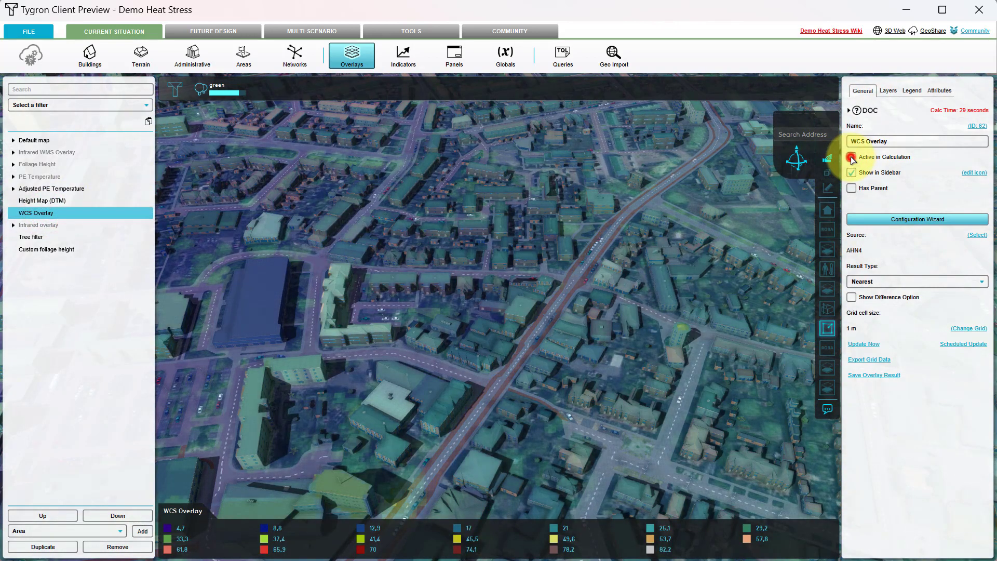
{"action": "left_click", "coordinate": [851, 157]}
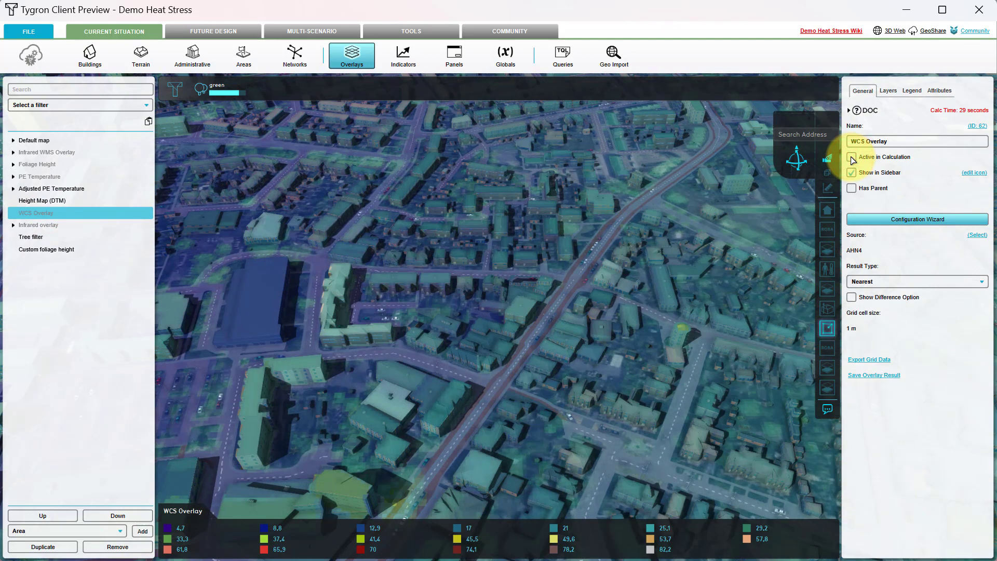